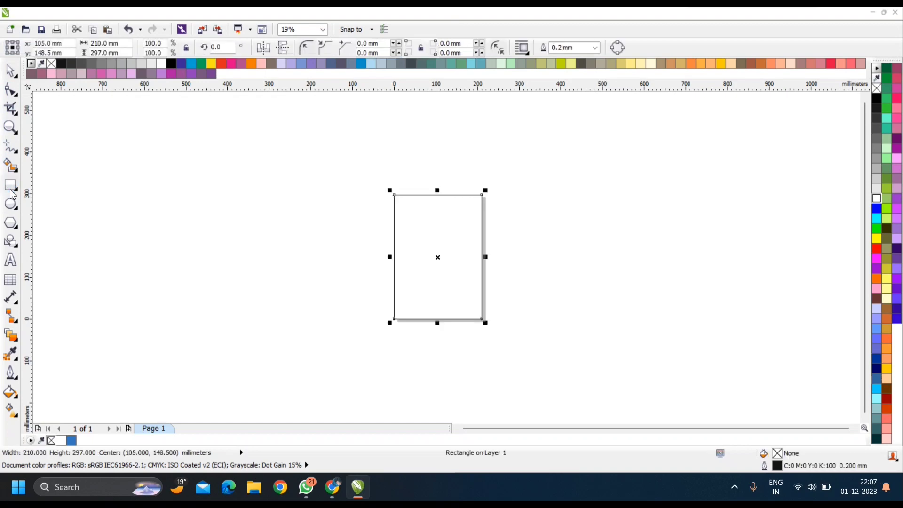
- Shorten the page-sized rectangle from its lower edge to about 139 mm high
key(shift+F2)
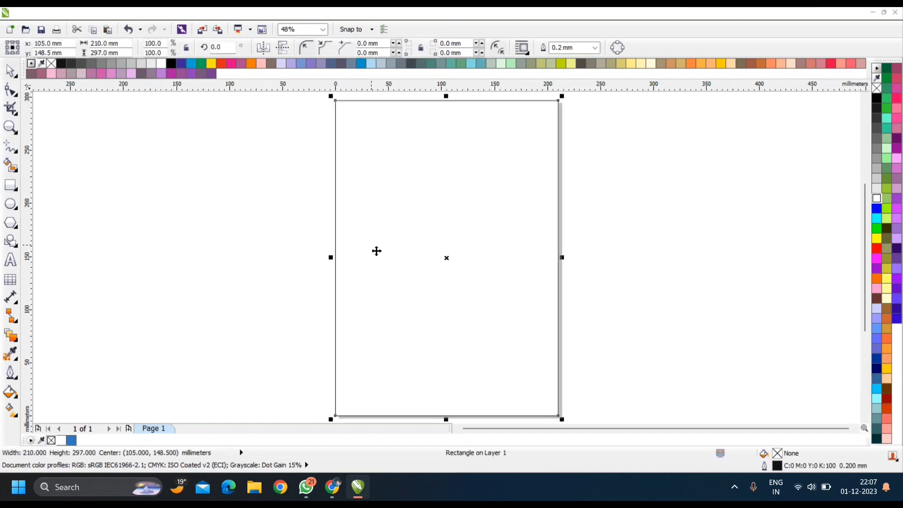
drag(446, 422, 449, 253)
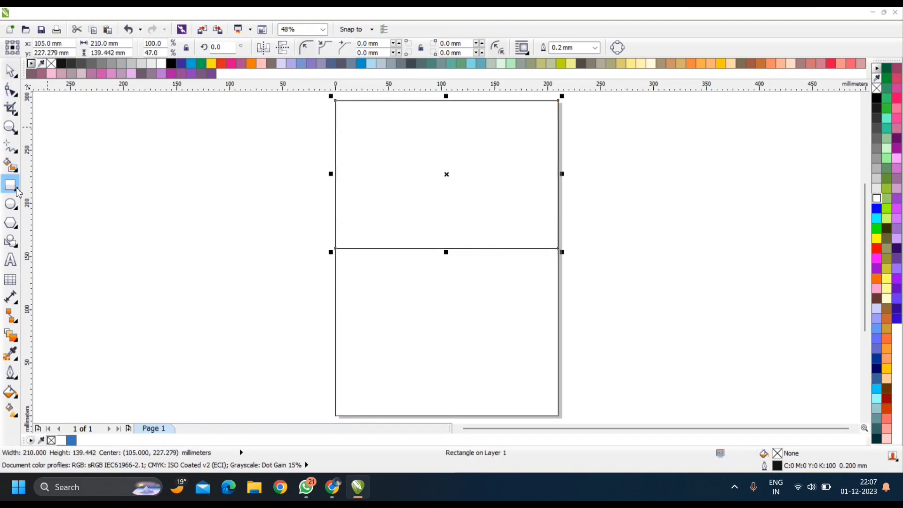
- Draw a square beside the page, size it to 70 by 70 mm and rotate it to 315 degrees
drag(157, 208, 202, 272)
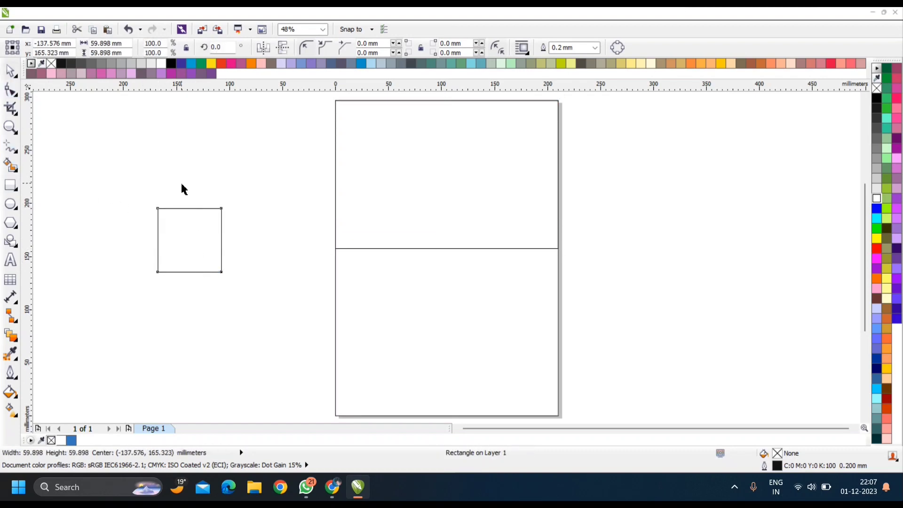
key(space)
text(70)
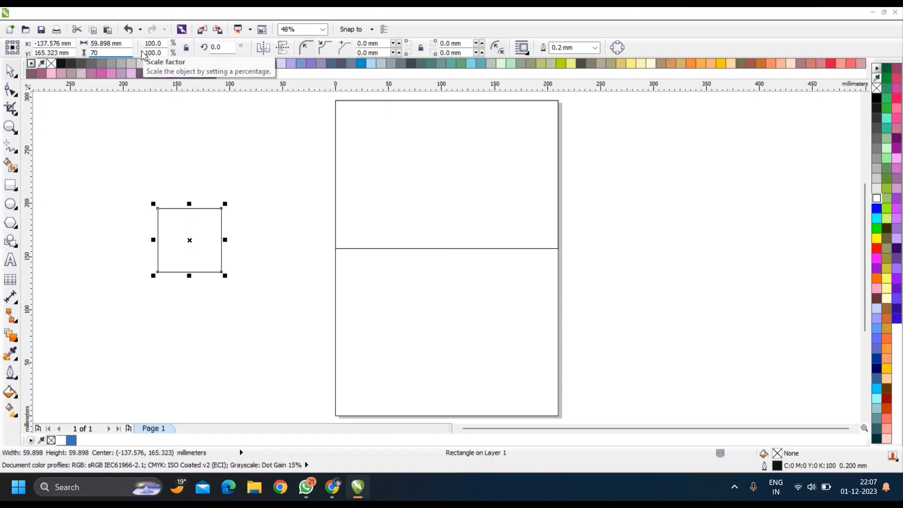
key(shift+Tab)
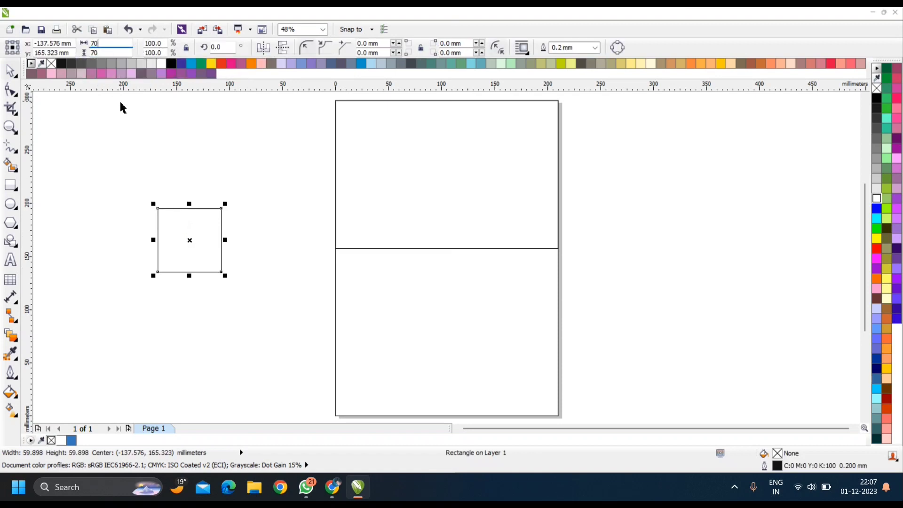
text(70)
key(Return)
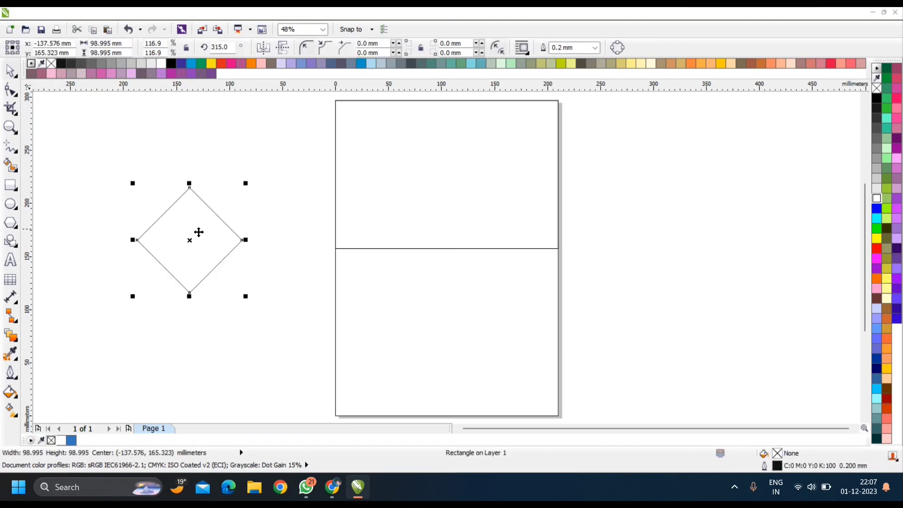
- Set the rotated square's overall width and height to 70 mm
click(105, 43)
text(70)
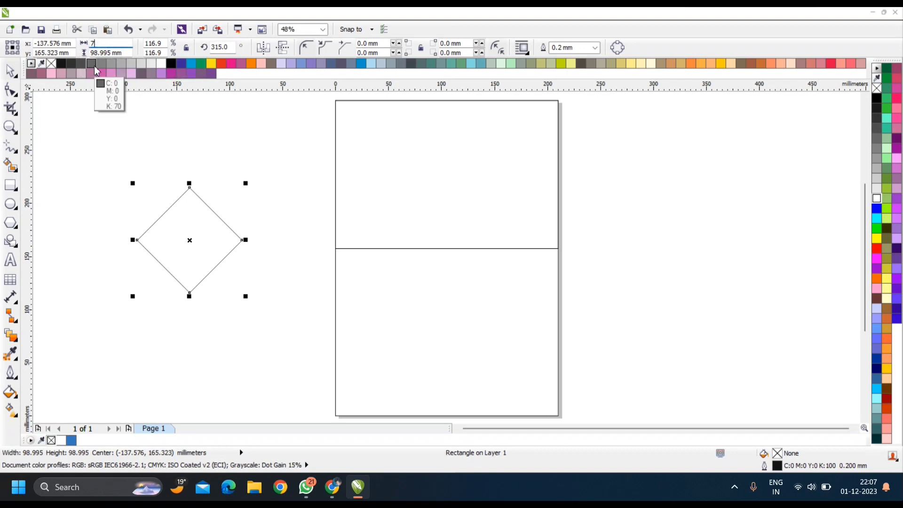
text(70)
key(Return)
click(202, 243)
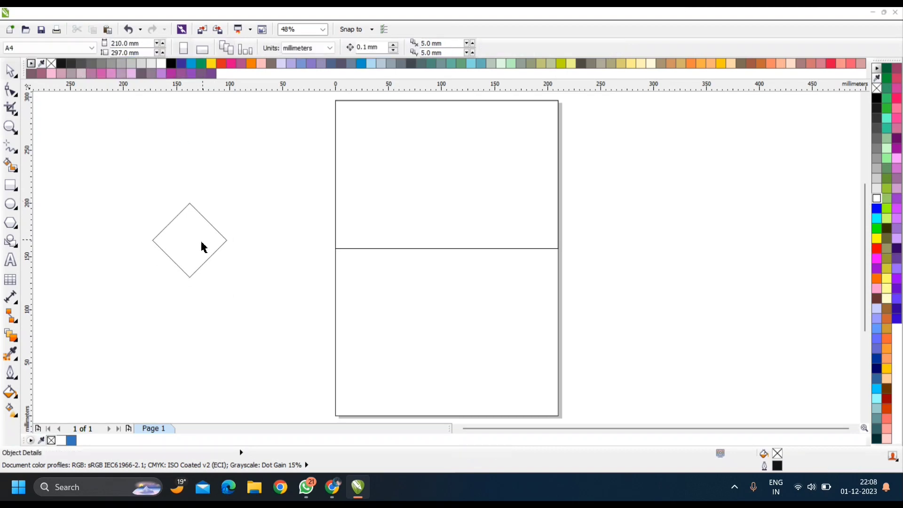
- Duplicate the diamond to its upper left and upper right, leaving a narrow gap between neighbouring edges
click(160, 228)
scroll(177, 228, up, 2)
scroll(193, 231, down, 2)
drag(279, 286, 368, 235)
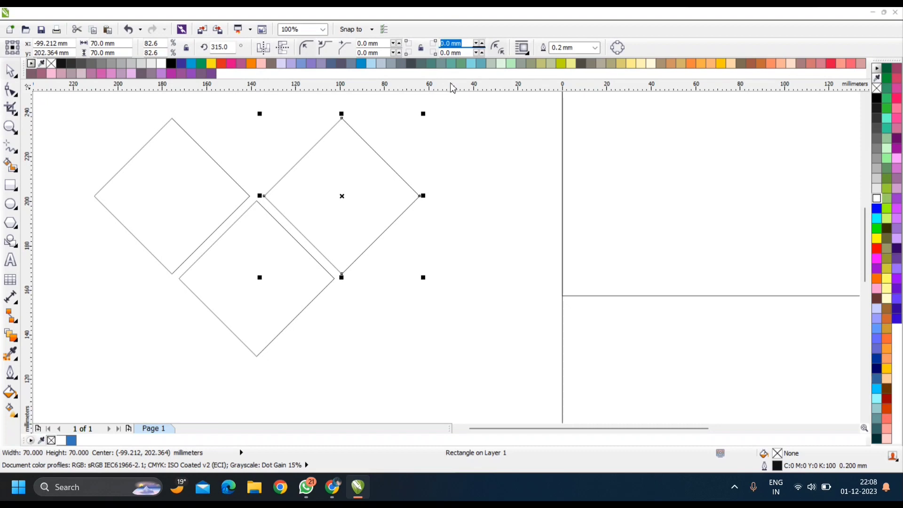
- Round the top corner of both upper diamonds with a 20 mm radius
text(20)
key(Return)
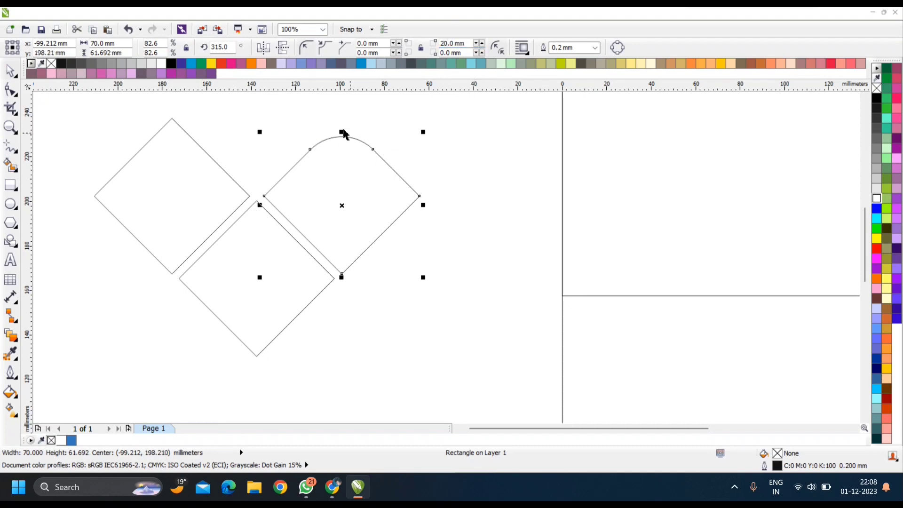
click(169, 156)
text(2)
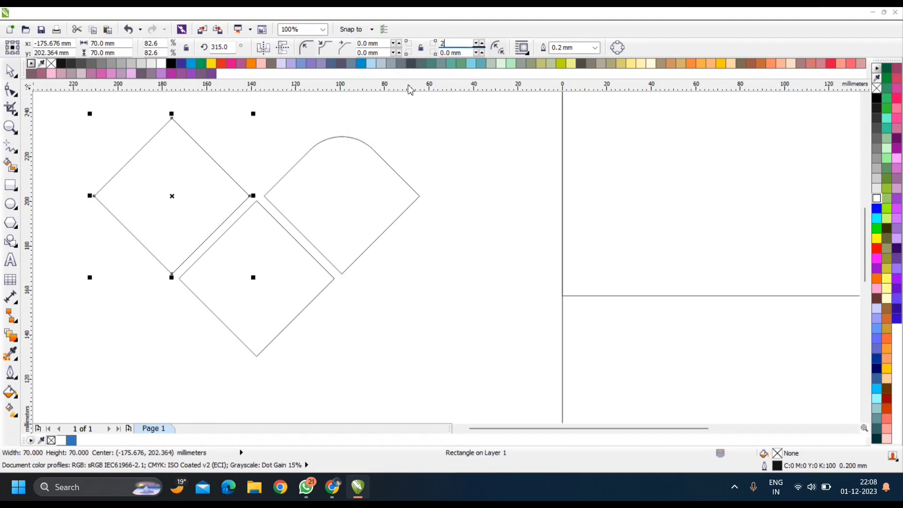
text(0)
key(Return)
- Group the two rounded upper diamonds with the lower diamond
click(282, 158)
click(173, 198)
shift+click(257, 235)
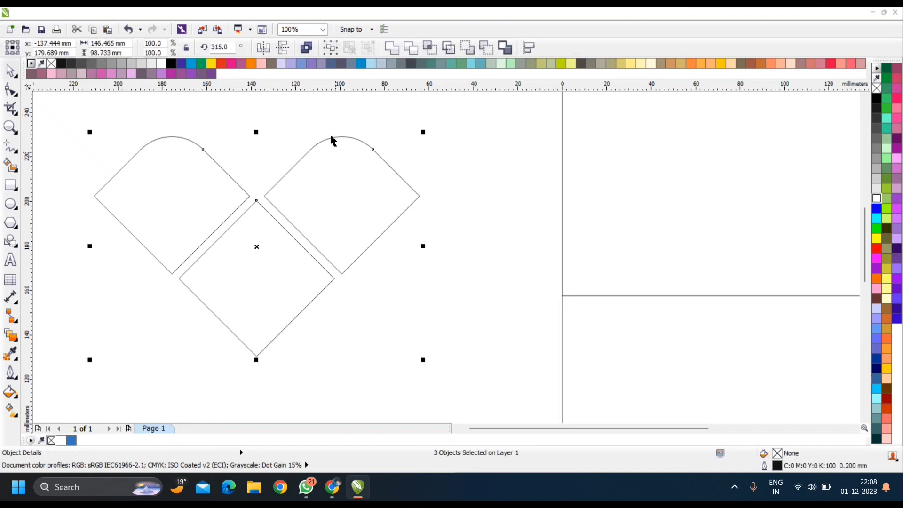
click(330, 47)
- Centre the diamond group horizontally on the page and move it down across the rectangle's lower edge
scroll(233, 191, down, 2)
shift+click(348, 219)
key(c)
click(561, 237)
scroll(386, 225, up, 1)
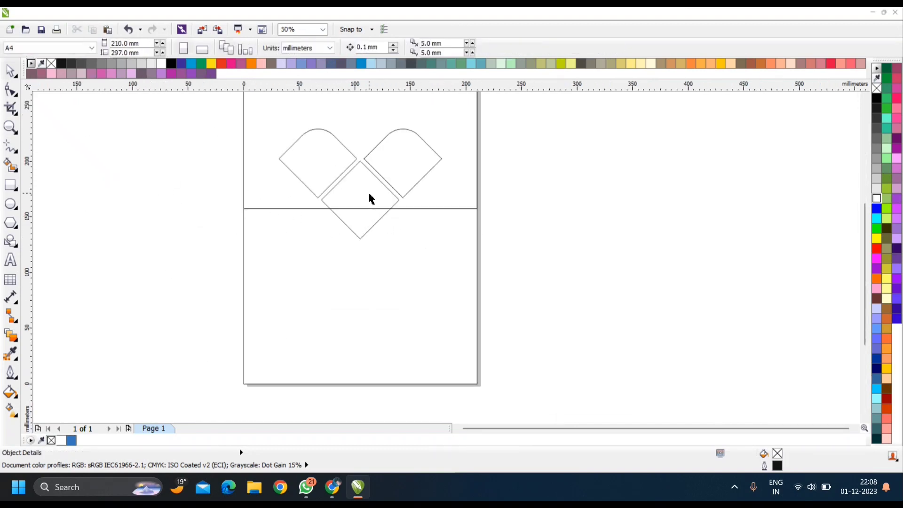
click(374, 227)
scroll(374, 227, up, 1)
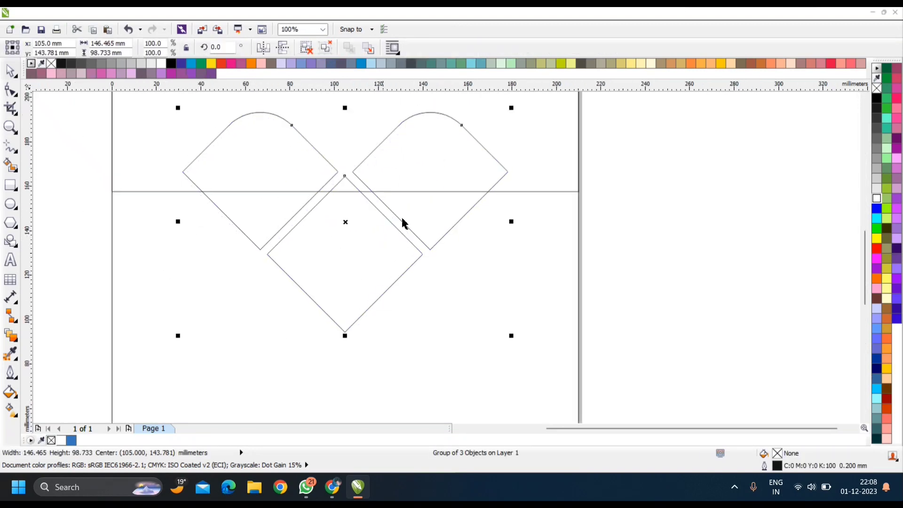
- Convert the upper page rectangle to curves
scroll(403, 224, down, 2)
click(377, 181)
right_click(373, 165)
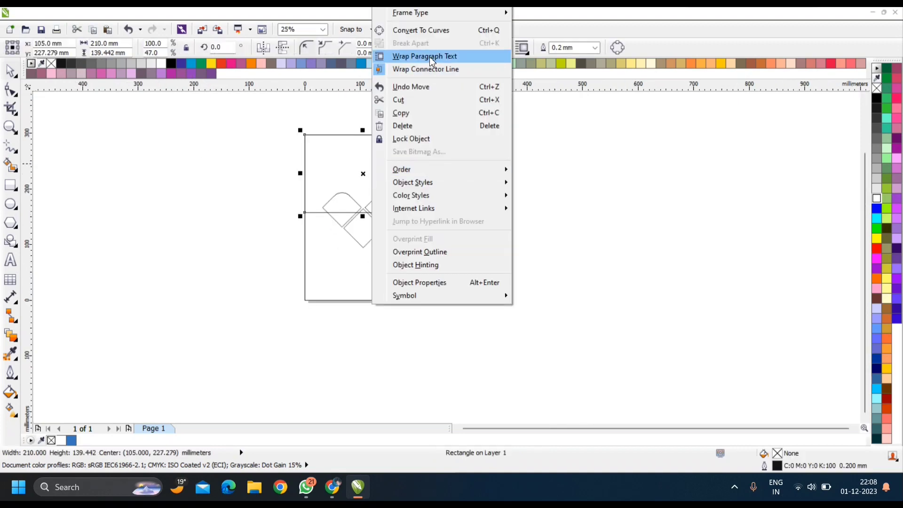
click(421, 30)
- Add a node on the curve's lower edge and move it to the right diamond's outer corner
scroll(460, 195, up, 2)
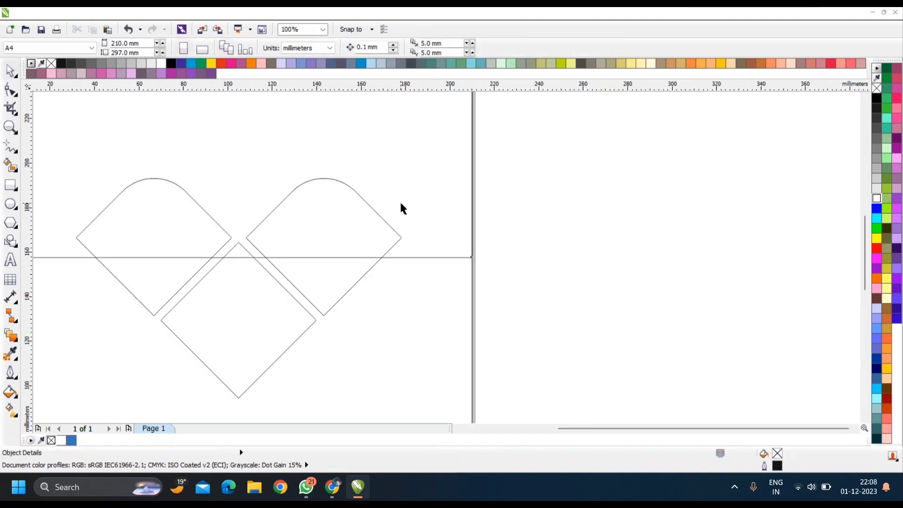
click(11, 90)
double_click(382, 257)
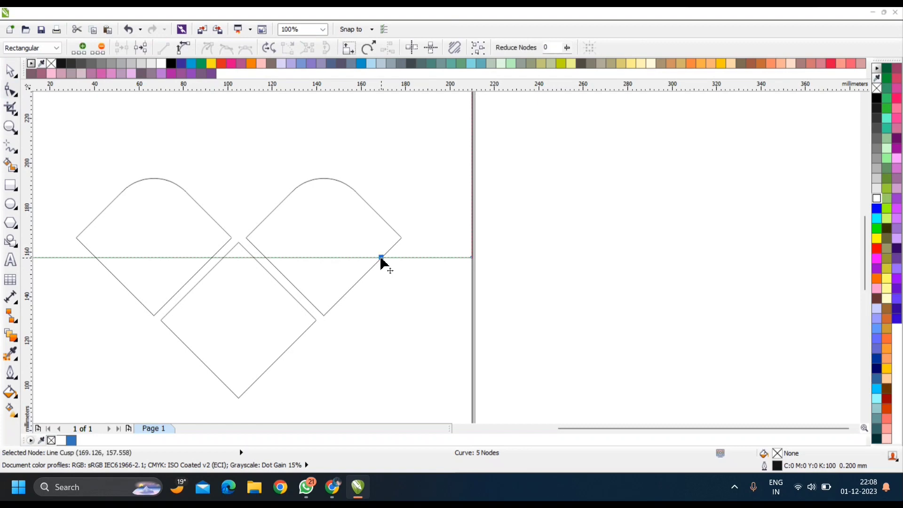
scroll(382, 257, up, 1)
drag(383, 259, 423, 224)
scroll(423, 226, down, 1)
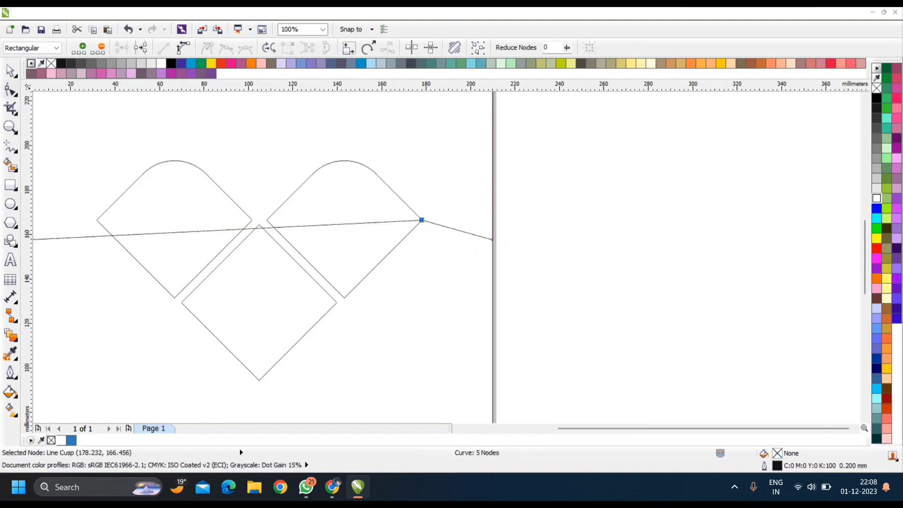
- Fill the edited upper shape with the blue document colour
scroll(560, 254, down, 1)
key(space)
click(72, 441)
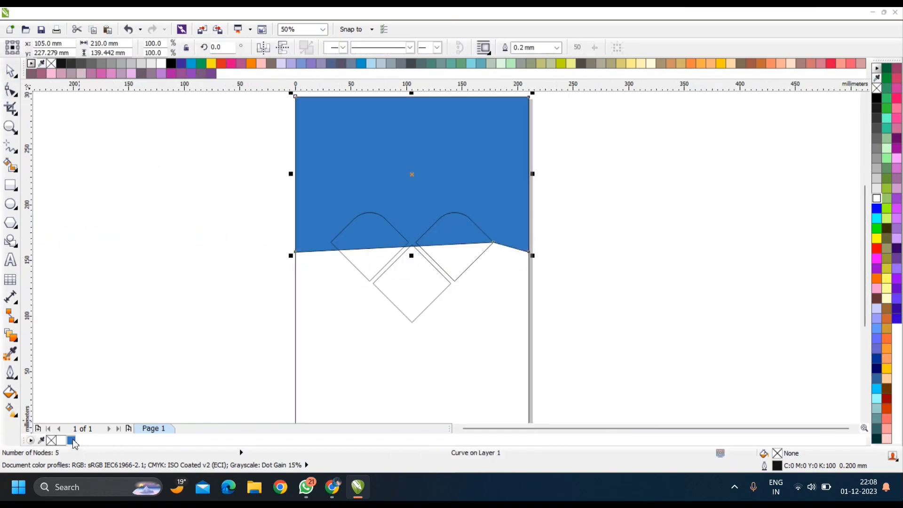
click(457, 269)
click(640, 279)
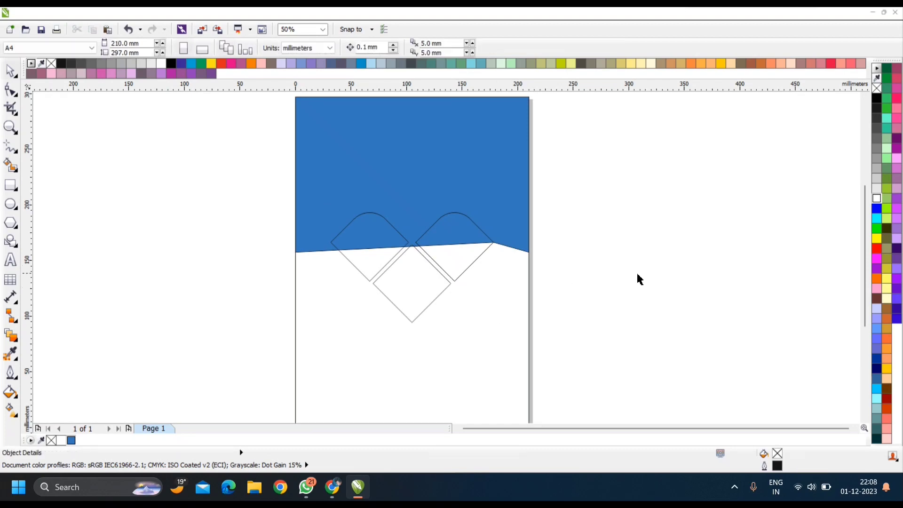
- Add the text 2042 on the blue shape and enlarge it to about 86 pt
click(10, 260)
click(360, 141)
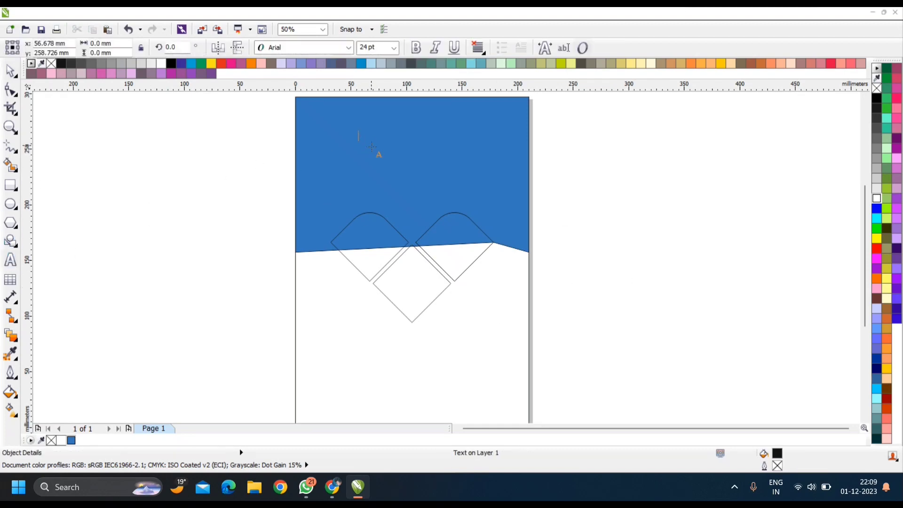
scroll(370, 147, up, 2)
text(2042)
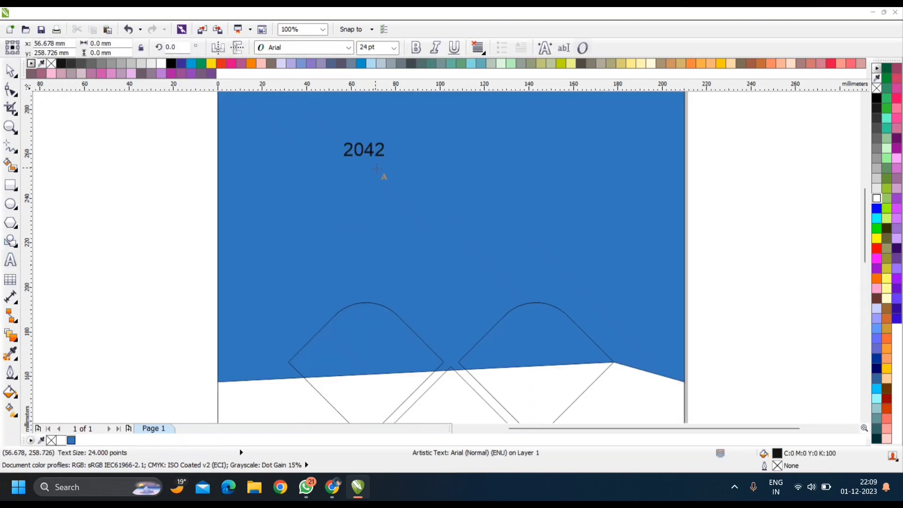
click(12, 74)
drag(387, 161, 492, 196)
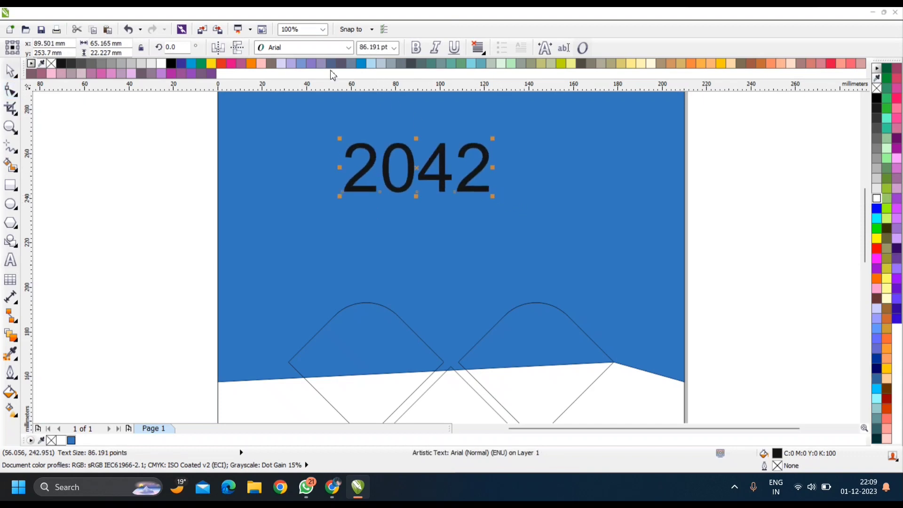
- Try Arial Rounded MT Bold on the 2042 text, and set it to bold Arial
click(348, 47)
click(320, 238)
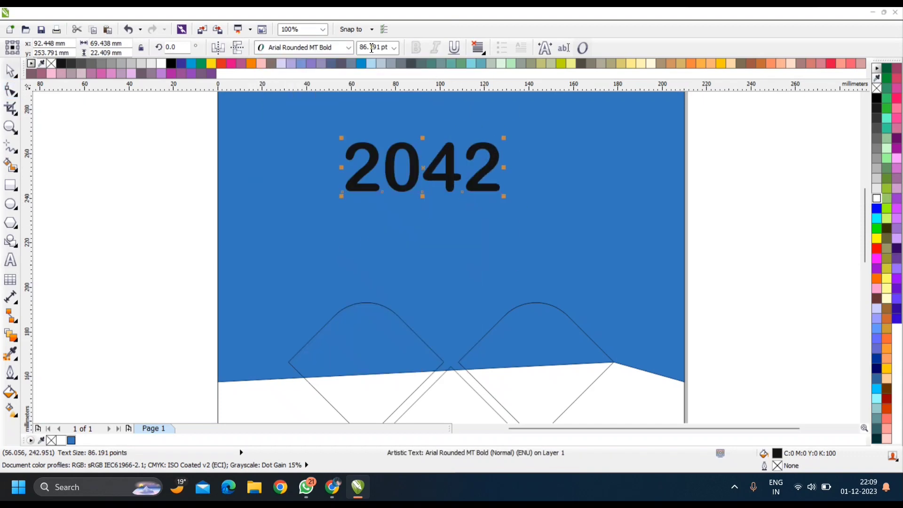
click(348, 48)
mouse_move(328, 345)
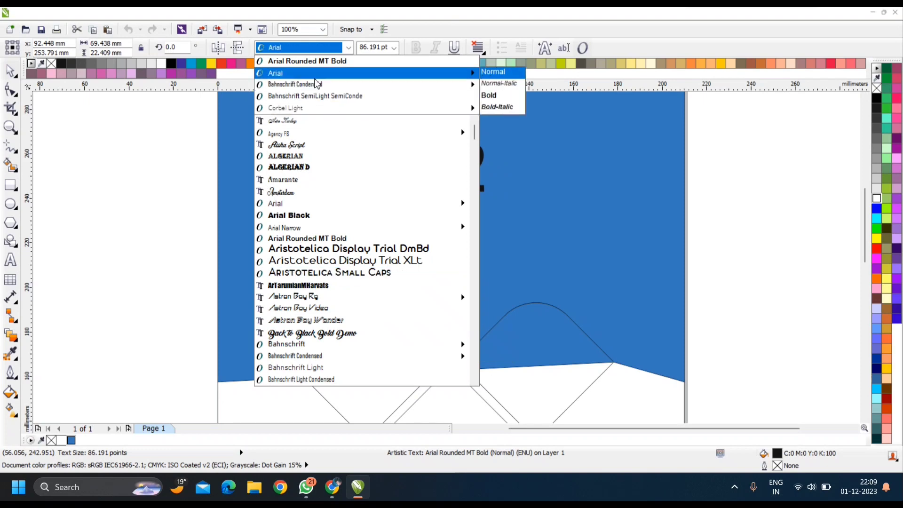
click(277, 73)
click(416, 48)
- Move the 2042 text up and centre it horizontally on the blue shape
scroll(362, 204, down, 1)
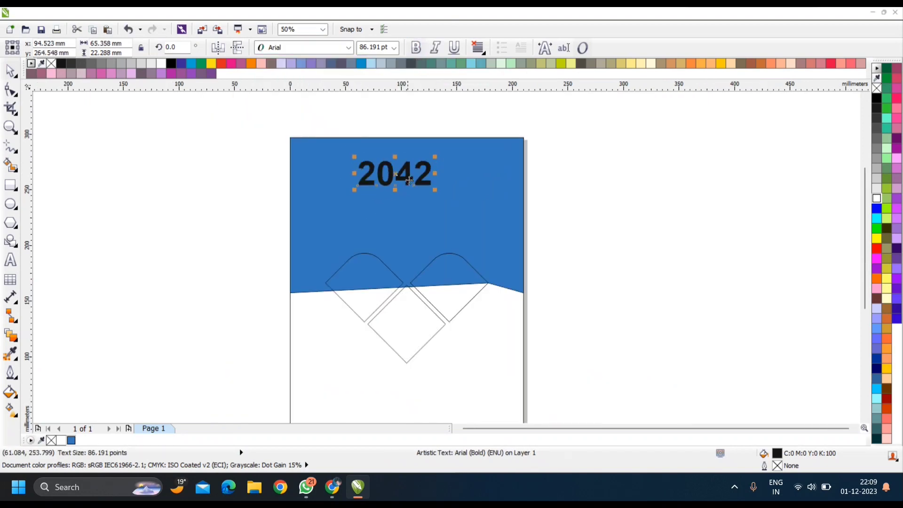
scroll(410, 178, up, 1)
shift+click(422, 210)
key(c)
scroll(422, 211, down, 1)
click(597, 236)
- Colour the 2042 text white and reduce it to about 75 pt
scroll(416, 200, up, 1)
click(414, 193)
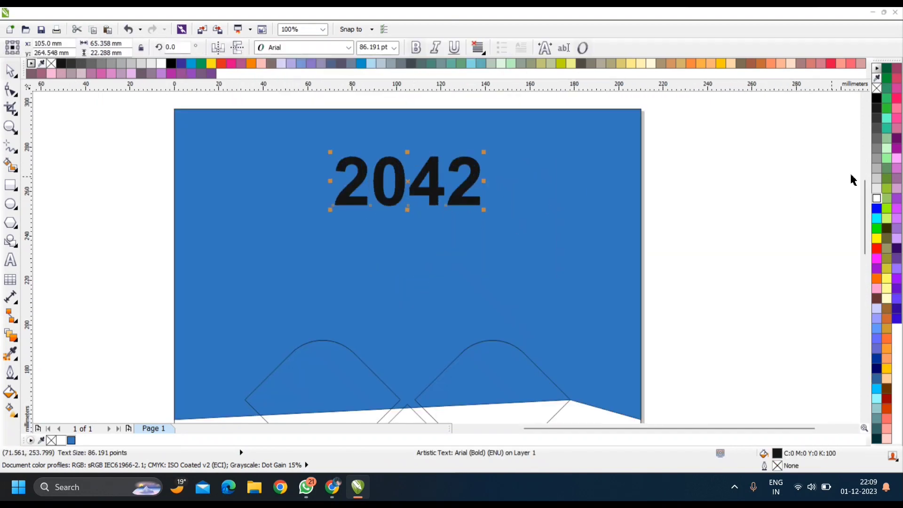
click(877, 198)
scroll(439, 201, up, 1)
drag(517, 226, 479, 212)
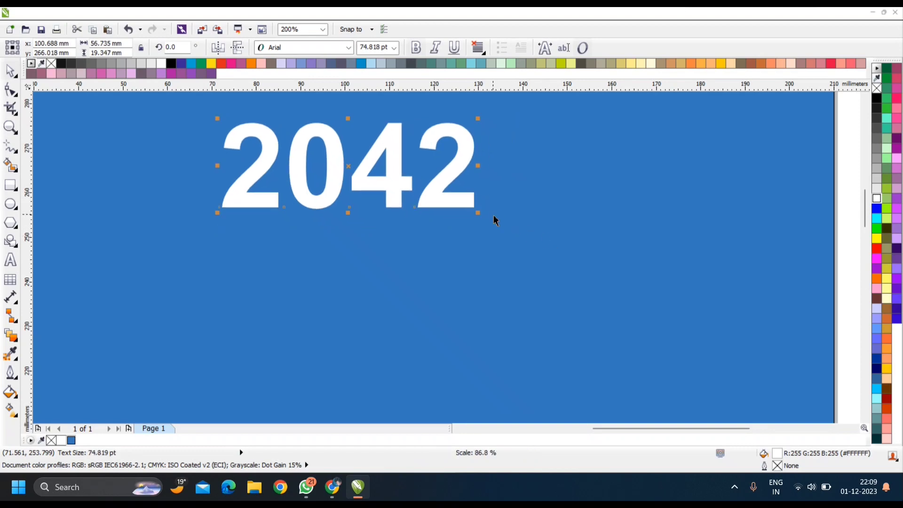
- Centre the resized white 2042 text horizontally on the blue shape again
shift+click(492, 216)
key(c)
scroll(409, 193, down, 1)
key(Escape)
- Draw a thin rectangle just below the 2042 text, about 59 mm wide and 0.8 mm high
click(17, 190)
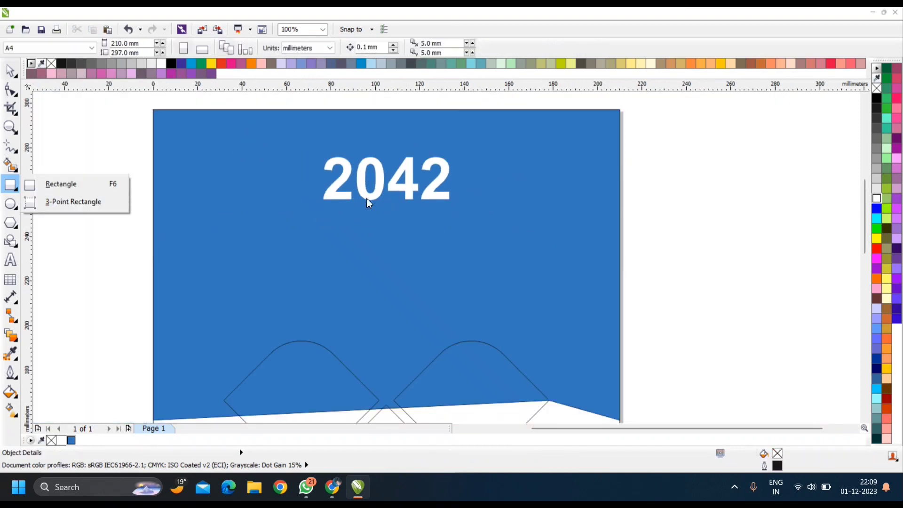
scroll(366, 198, up, 2)
click(61, 201)
drag(189, 207, 707, 209)
click(700, 216)
scroll(708, 208, up, 1)
drag(563, 210, 562, 222)
scroll(198, 224, up, 1)
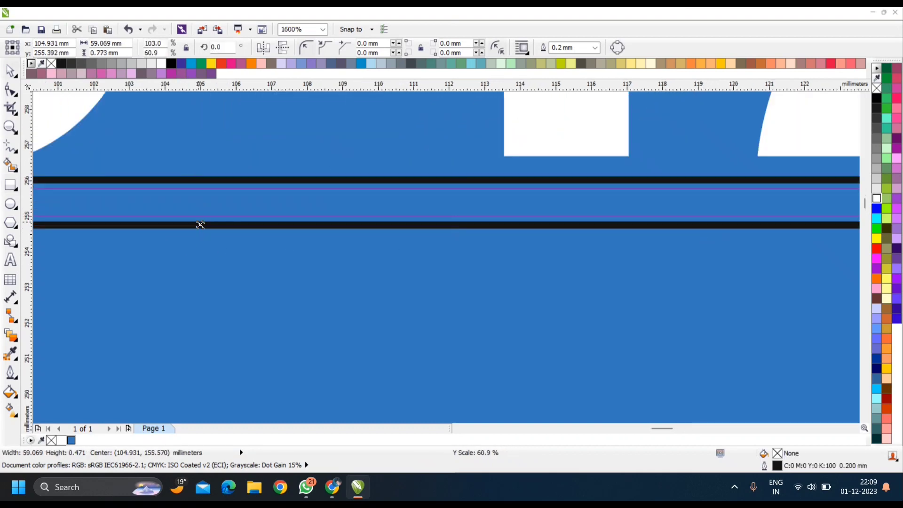
drag(197, 222, 198, 216)
- Fill the thin rectangle under 2042 with white and remove its outline
click(877, 198)
right_click(877, 88)
scroll(506, 222, down, 2)
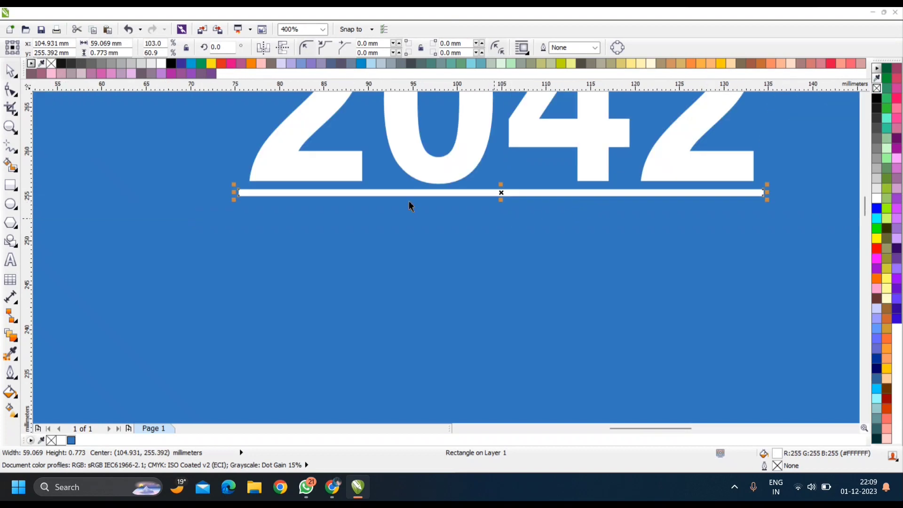
- Add the text CURABITUR IMPERDIET just below the thin white line under 2042
click(11, 260)
click(265, 261)
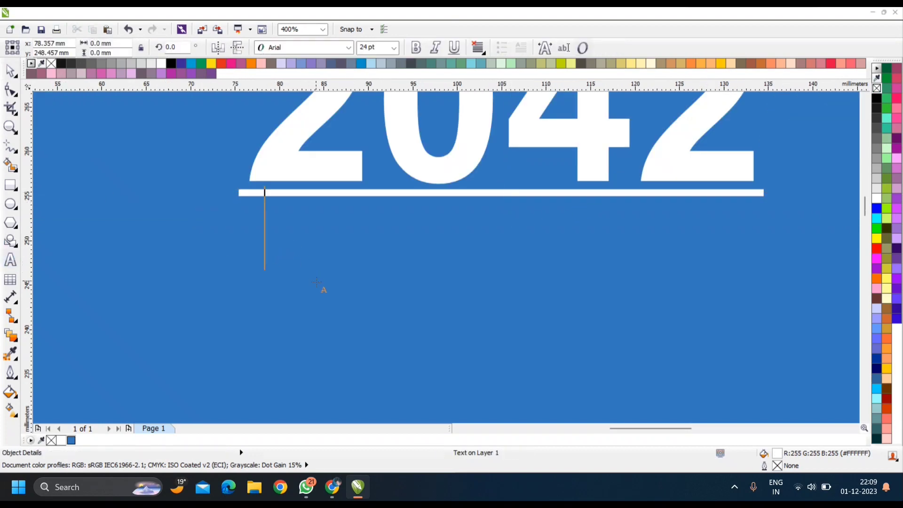
text(CU)
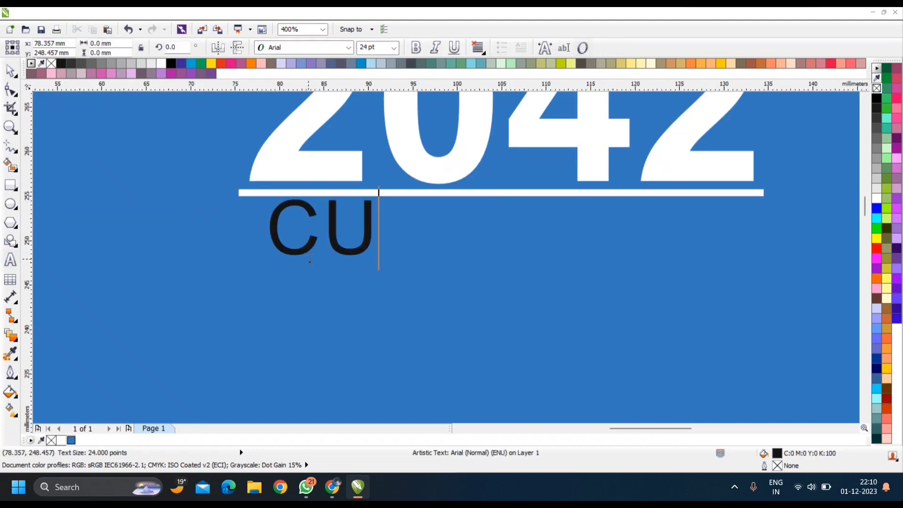
text(RABITUR IMPE)
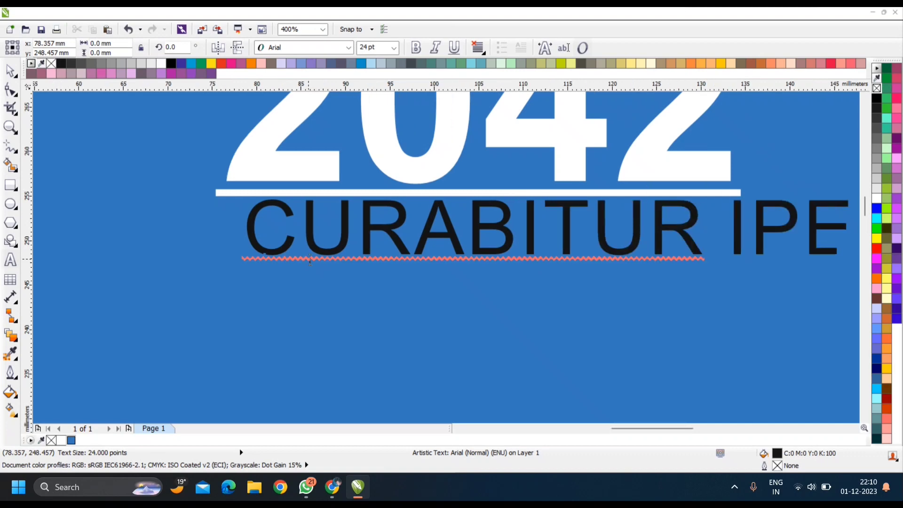
text(R)
key(BackSpace)
key(BackSpace)
key(BackSpace)
key(BackSpace)
text(IT MPER)
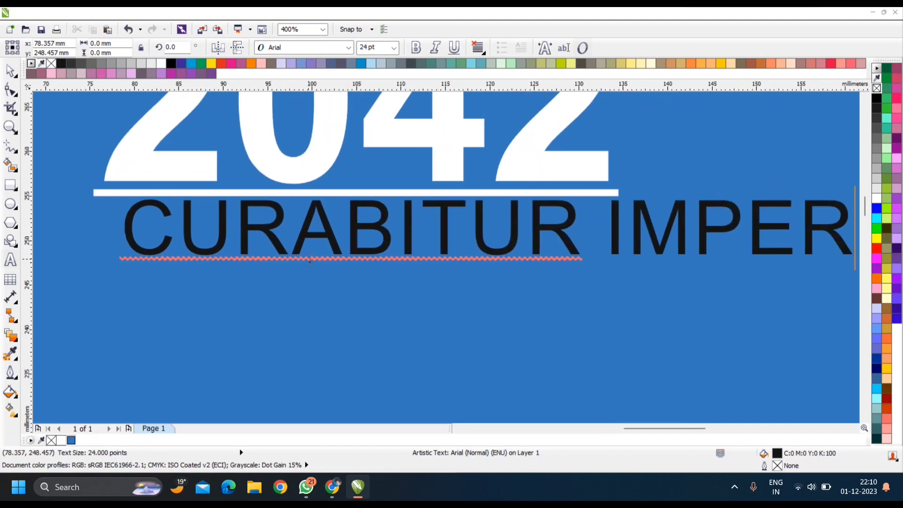
text(DIET)
click(10, 71)
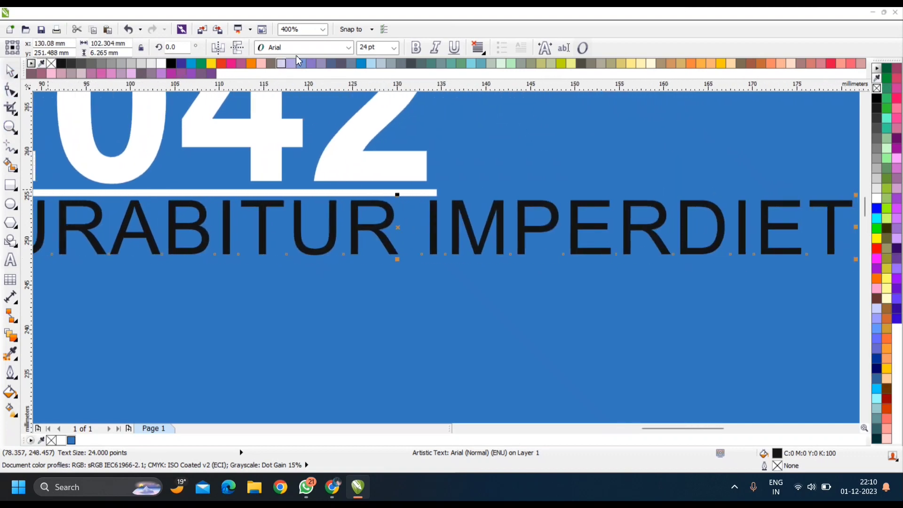
- Set the font of the CURABITUR IMPERDIET text to Bahnschrift Condensed
click(349, 47)
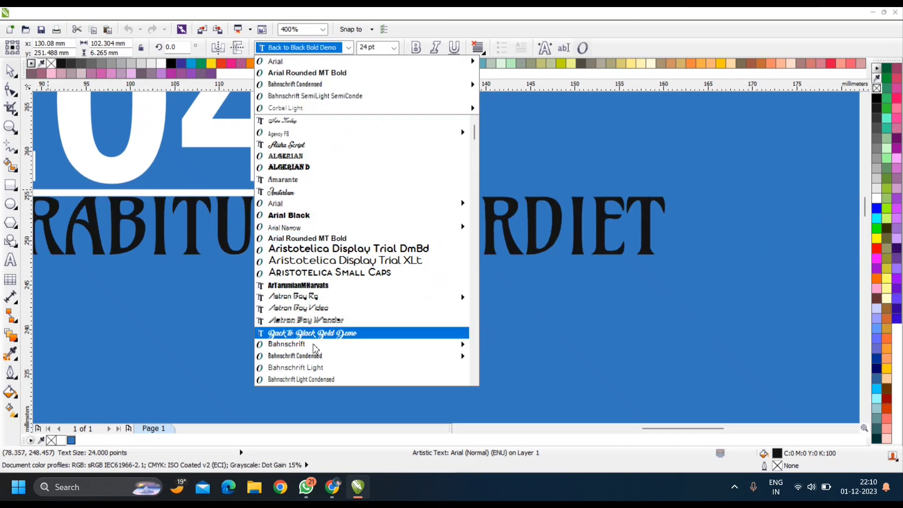
click(320, 361)
scroll(527, 182, down, 1)
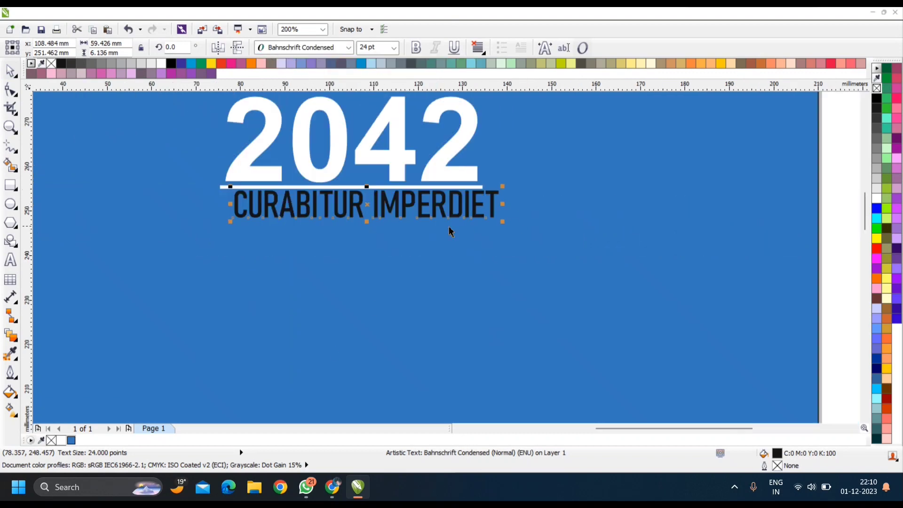
- Move CURABITUR IMPERDIET snugly beneath the thin white line and centre it horizontally on that line
scroll(327, 201, up, 1)
drag(327, 203, 320, 206)
shift+click(333, 176)
scroll(353, 226, down, 1)
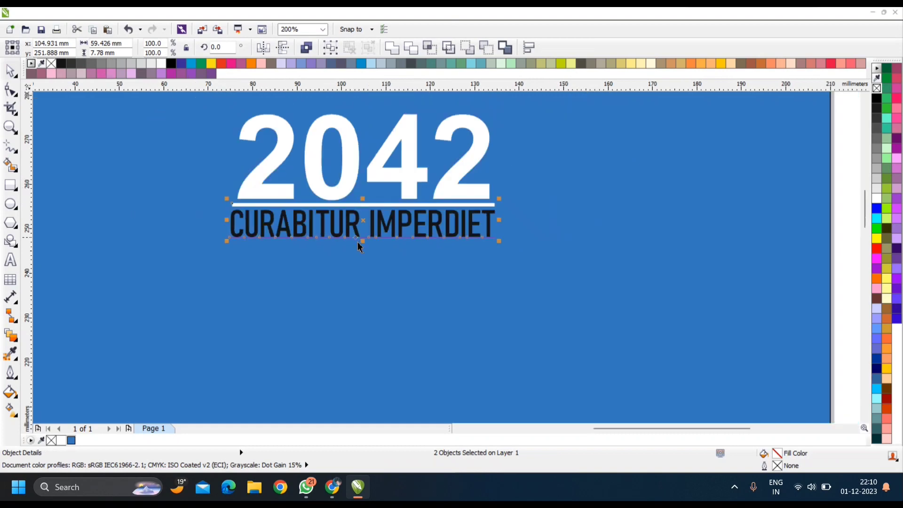
- Colour the CURABITUR IMPERDIET text white
scroll(346, 256, up, 2)
click(334, 213)
click(878, 198)
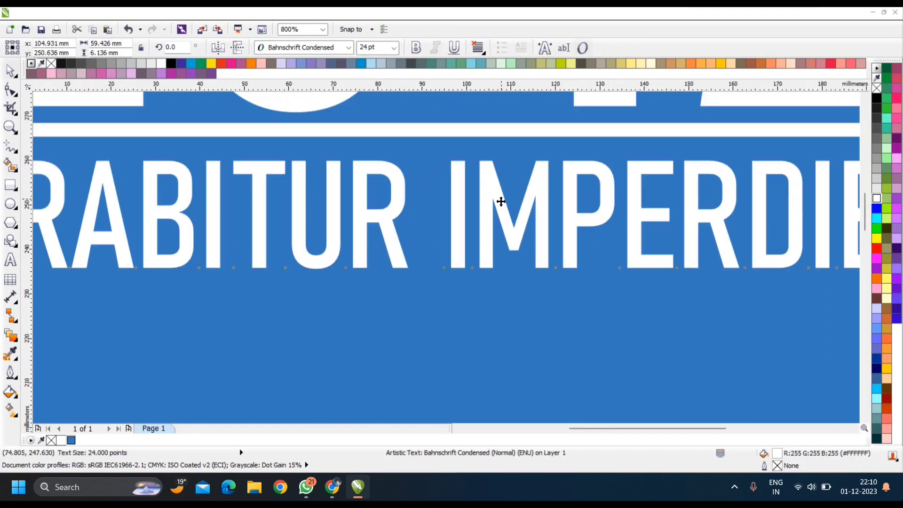
scroll(501, 202, down, 3)
click(802, 242)
- Copy the CURABITUR IMPERDIET text to the empty area below the diamonds and colour the copy black
scroll(418, 188, down, 1)
scroll(465, 306, up, 1)
scroll(421, 233, down, 1)
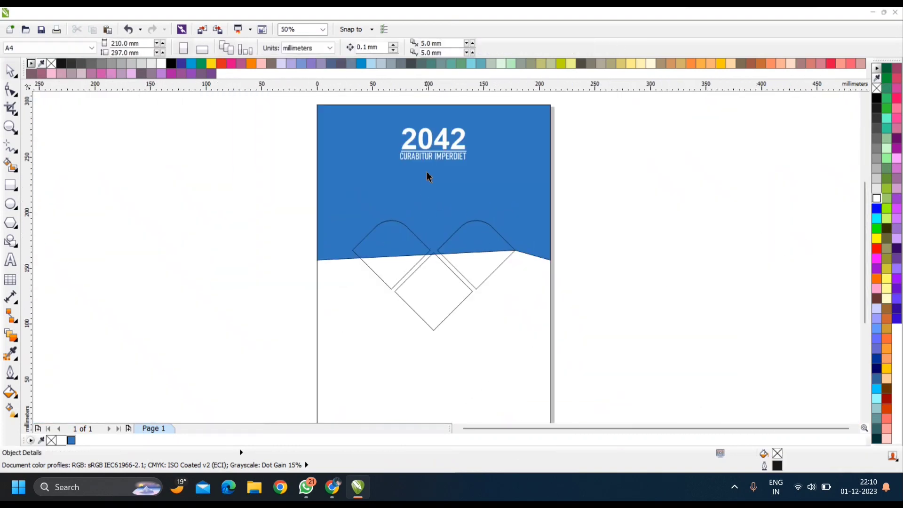
scroll(427, 166, down, 1)
scroll(426, 179, up, 1)
click(428, 347)
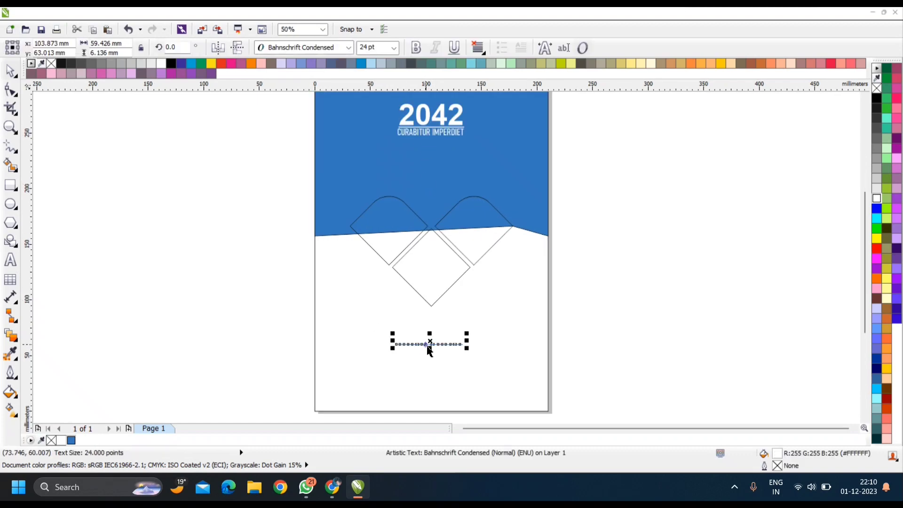
click(877, 100)
- Replace the wording of the black copy below the diamonds with YOUR BUSINESS NAME
scroll(415, 344, up, 1)
double_click(426, 330)
key(ctrl+a)
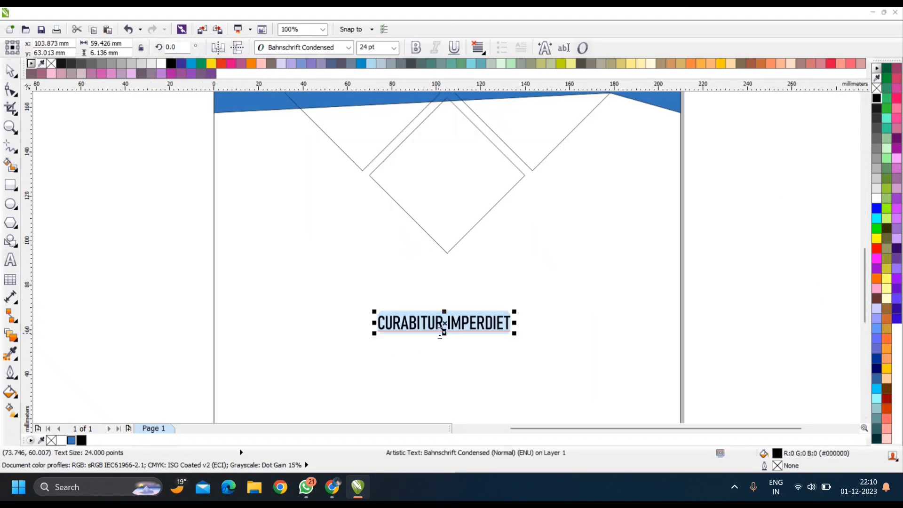
text(YOUR BUSINESS NAME)
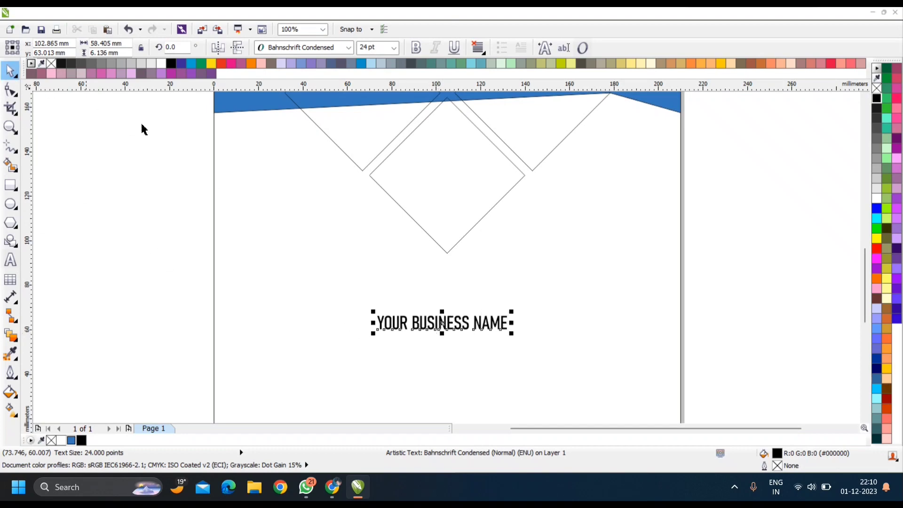
- Duplicate the YOUR BUSINESS NAME text directly beneath the original and select all of the duplicate's wording
drag(445, 323, 447, 342)
right_click(447, 342)
double_click(448, 343)
key(ctrl+a)
scroll(449, 344, up, 1)
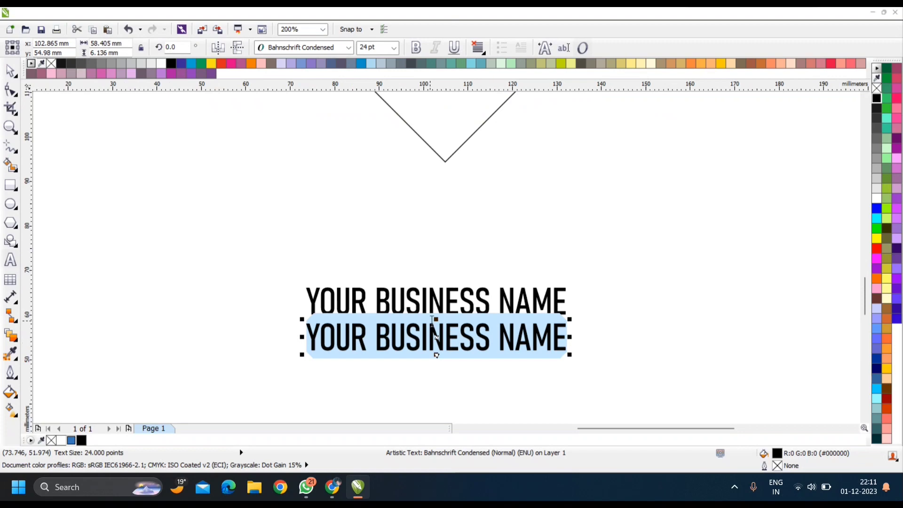
text(Q)
key(BackSpace)
text(WWW)
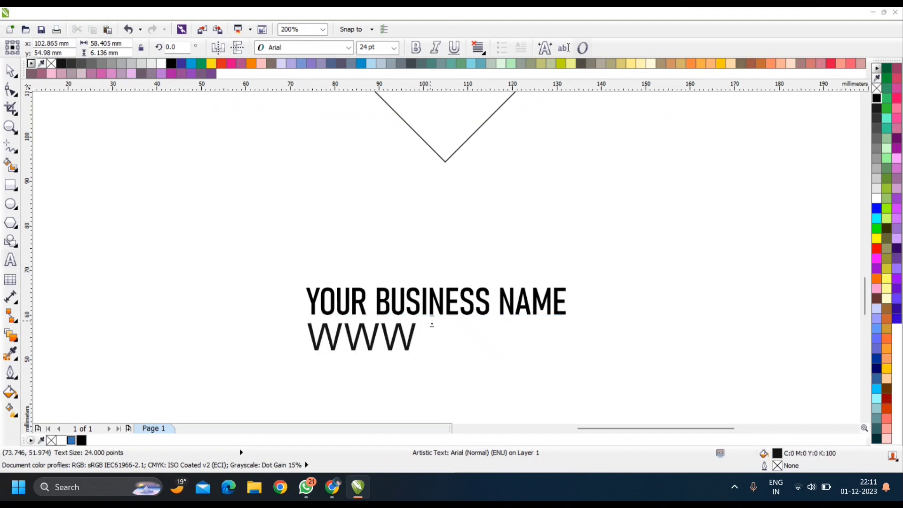
key(ctrl+z)
key(ctrl+z)
text(WWW)
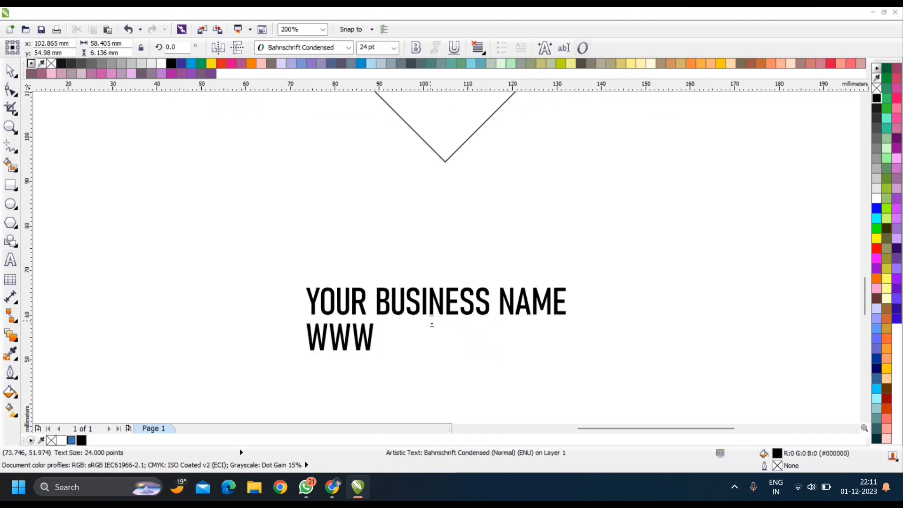
text(.PRIVATE)
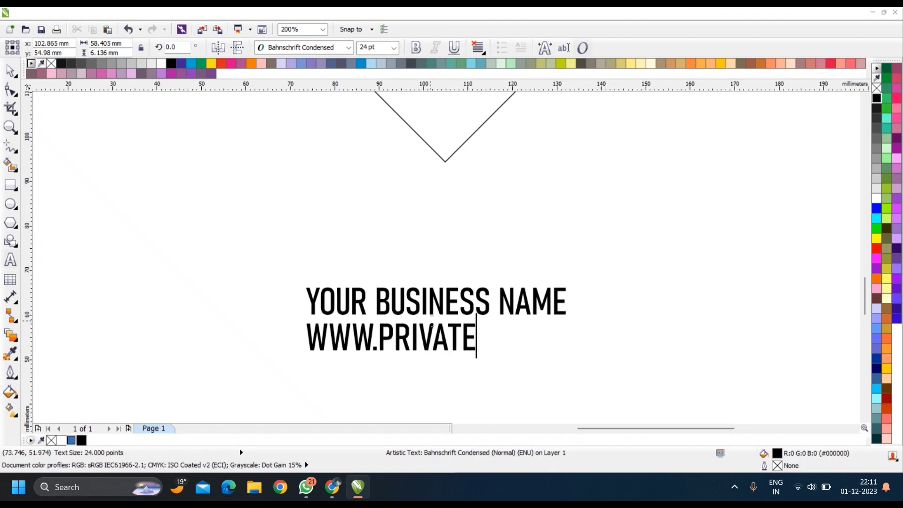
text(.)
key(BackSpace)
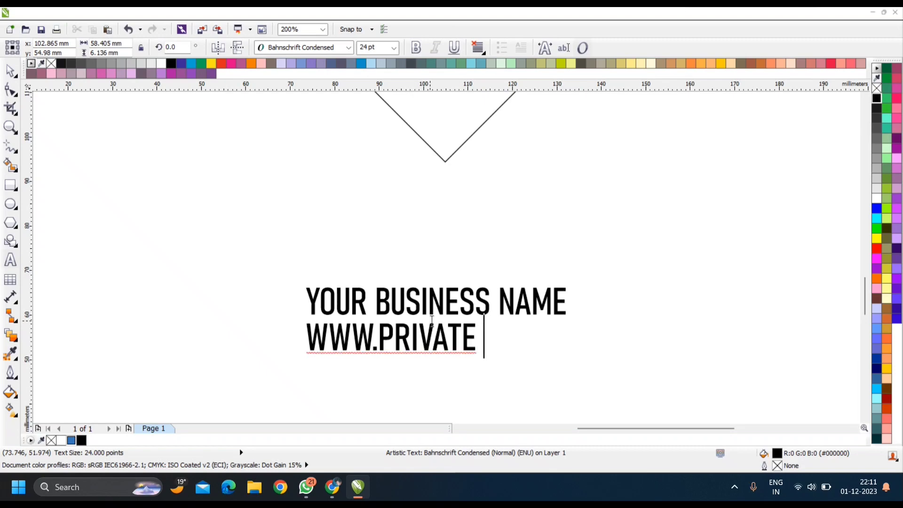
text(SECTOR)
key(ctrl+space)
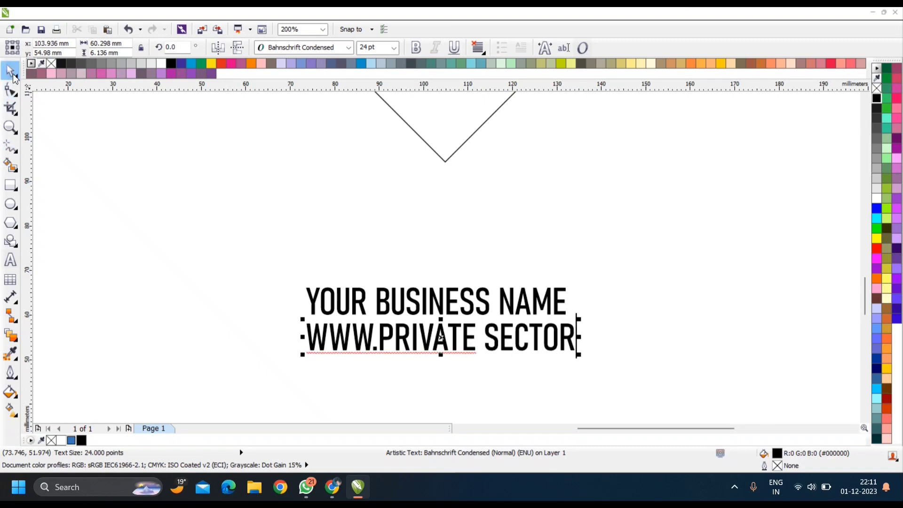
- Set the font of the YOUR BUSINESS NAME text to Arial
click(427, 303)
click(346, 48)
click(301, 197)
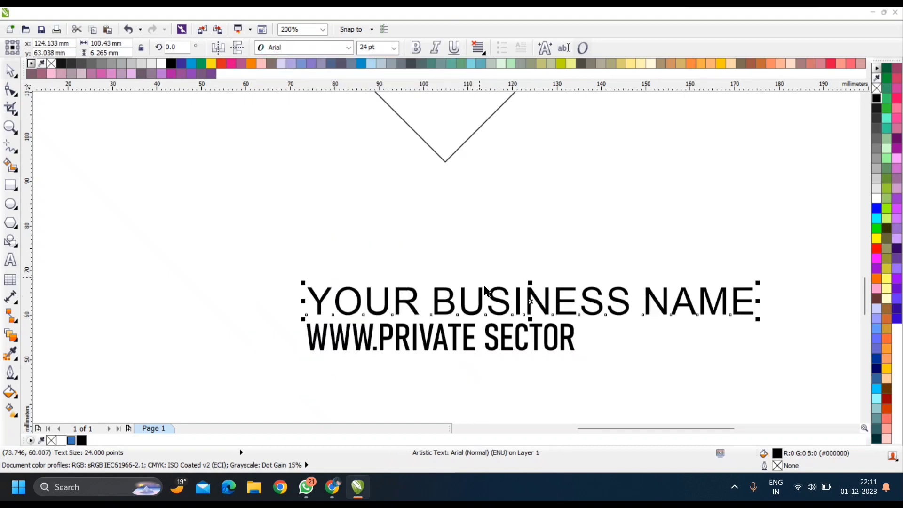
click(534, 350)
key(F10)
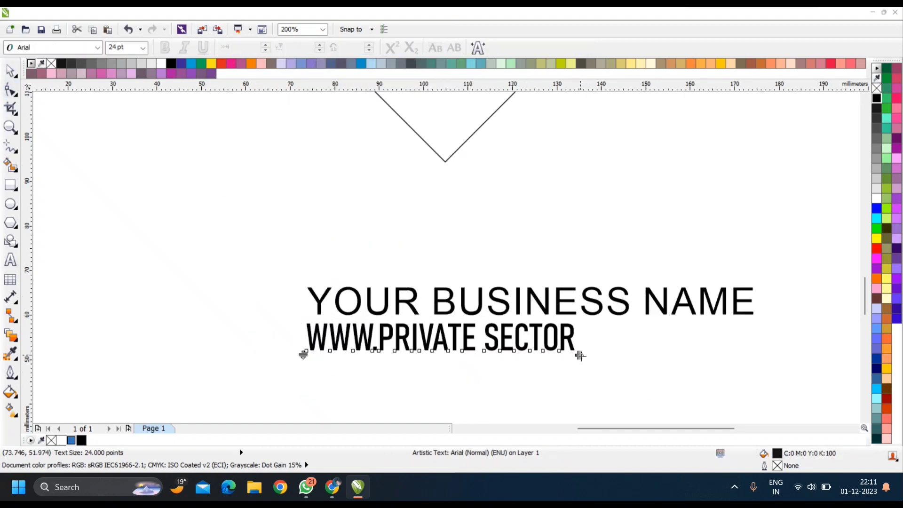
drag(580, 356, 776, 349)
key(space)
key(F3)
key(F3)
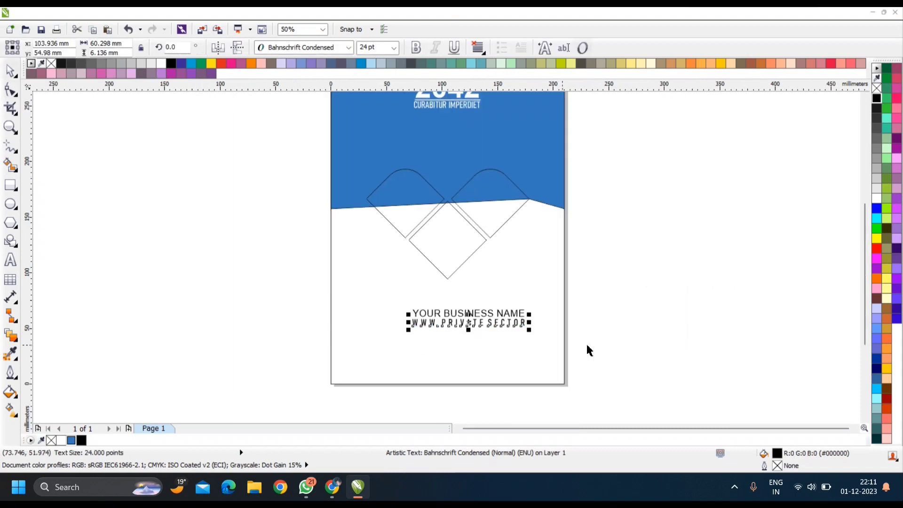
- Scale the two business text lines together down to about 76 mm wide and move them slightly lower on the page
drag(641, 289, 395, 350)
scroll(454, 322, up, 1)
drag(604, 340, 545, 331)
drag(458, 324, 475, 347)
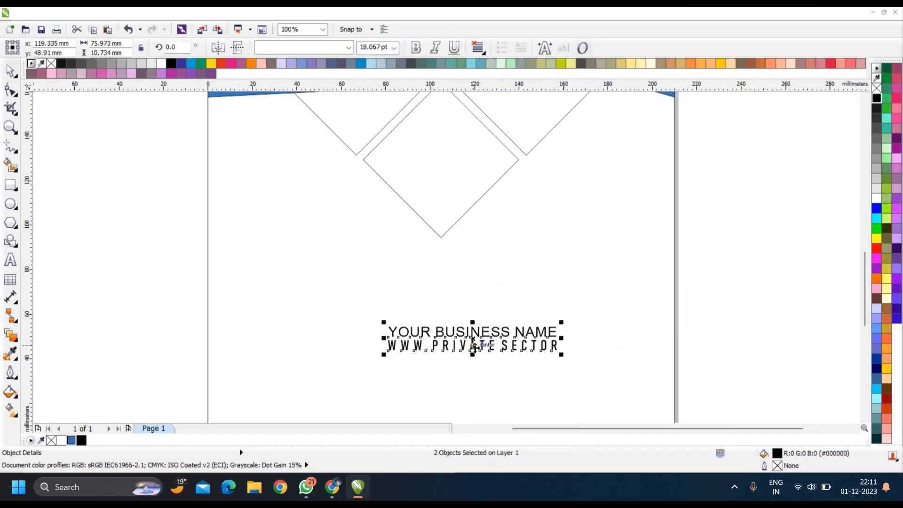
- Group the two business text lines and give them the top shape's blue (#3678BD) as fill and outline
click(71, 440)
key(ctrl+g)
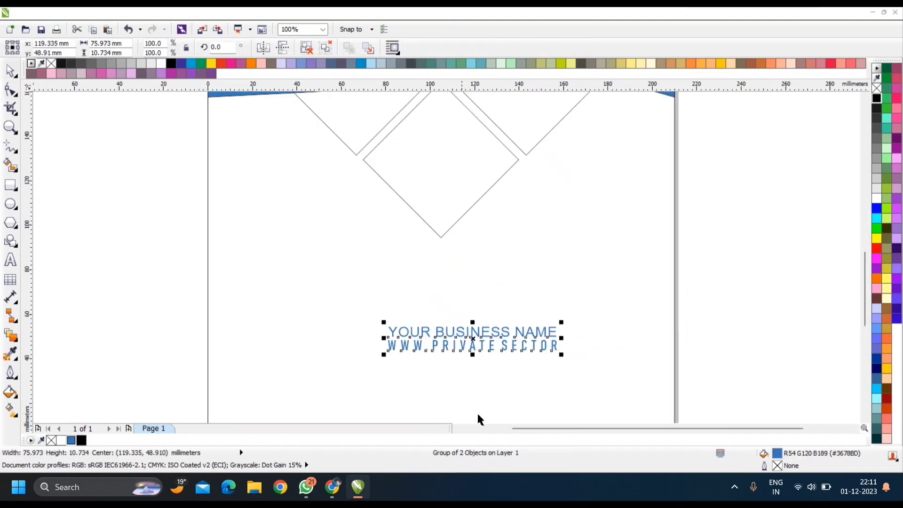
key(shift+F2)
key(F3)
right_click(71, 440)
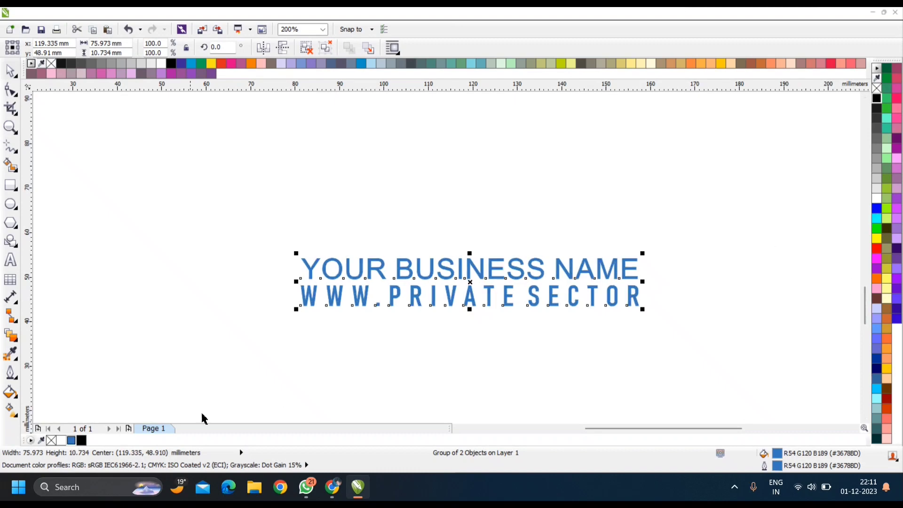
- Ungroup the two business text lines and make YOUR BUSINESS NAME bold
key(F3)
click(306, 47)
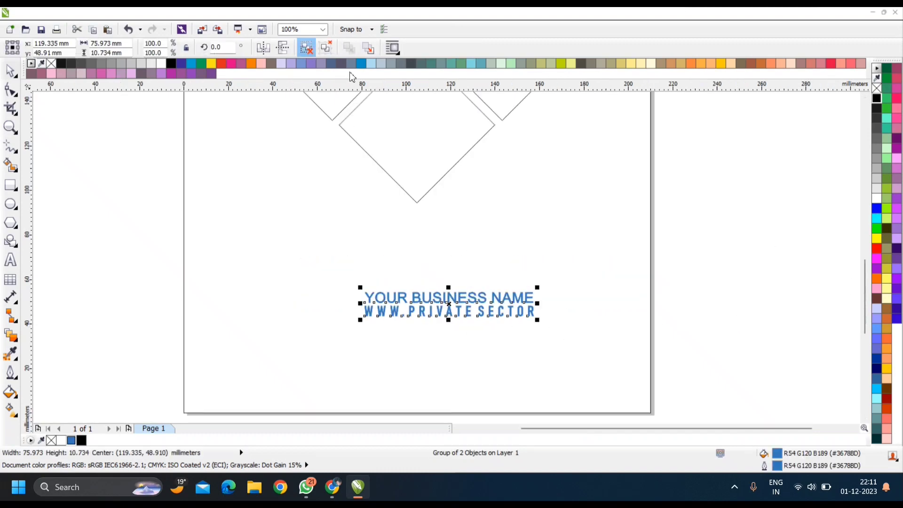
click(414, 245)
click(446, 296)
click(417, 51)
click(565, 281)
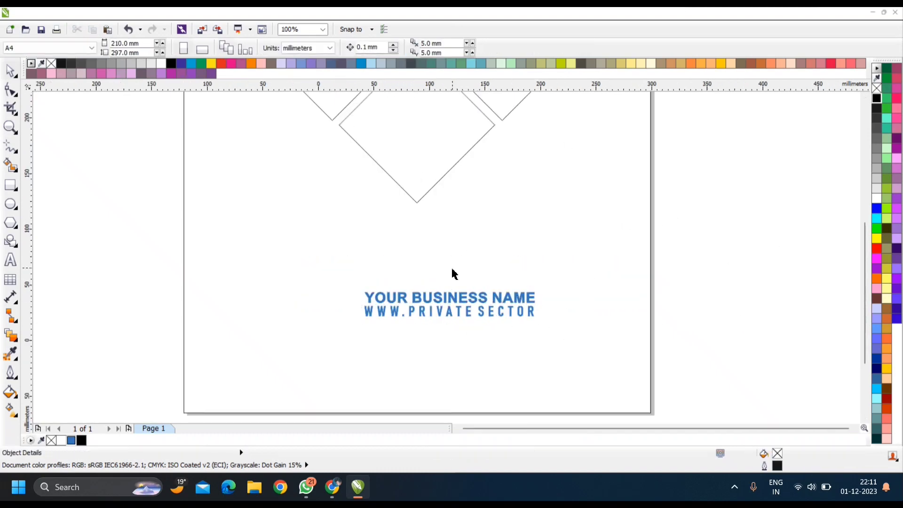
- Move the two business text lines up closer to the diamonds and shrink them to about 64 mm wide
scroll(450, 273, down, 2)
scroll(433, 236, up, 2)
drag(344, 189, 532, 253)
drag(440, 236, 430, 203)
drag(523, 220, 517, 221)
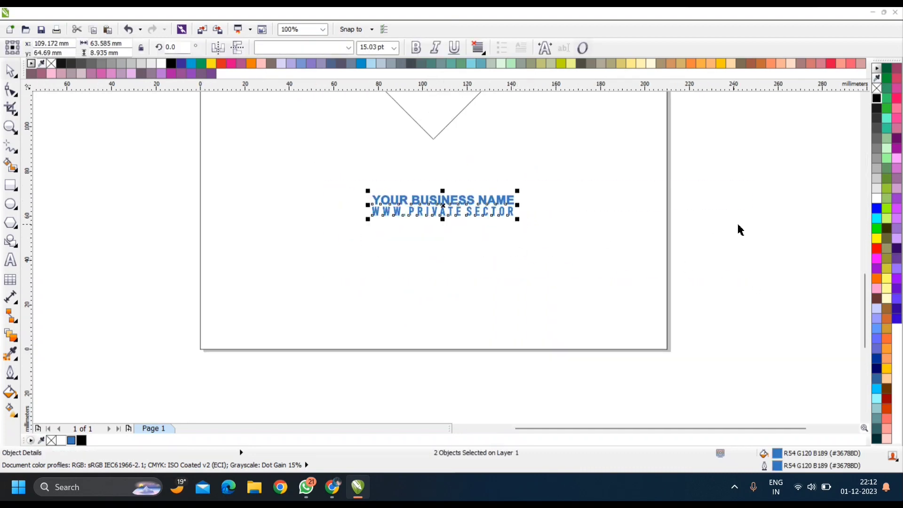
click(738, 227)
- Duplicate the YOUR BUSINESS NAME text farther down the page and replace its wording with CORPORATE
drag(449, 200, 450, 267)
right_click(451, 267)
key(ctrl+a)
double_click(440, 271)
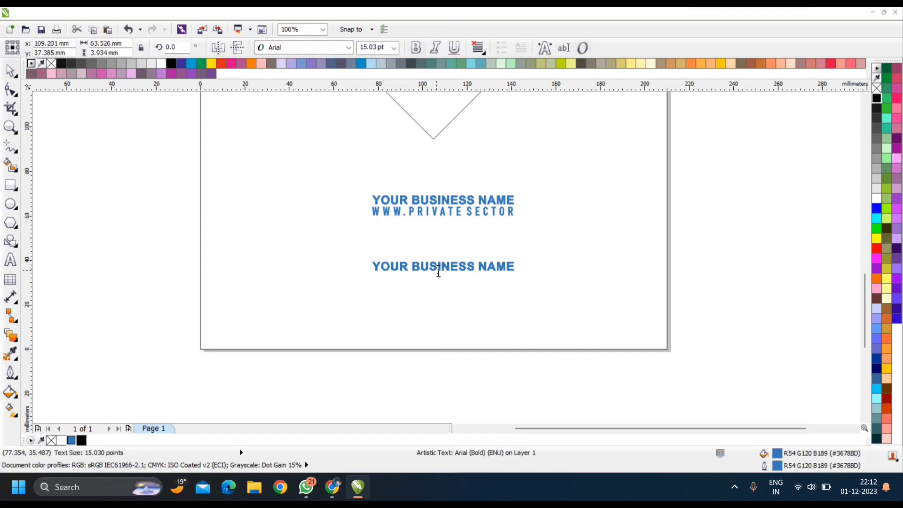
key(ctrl+a)
text(CO)
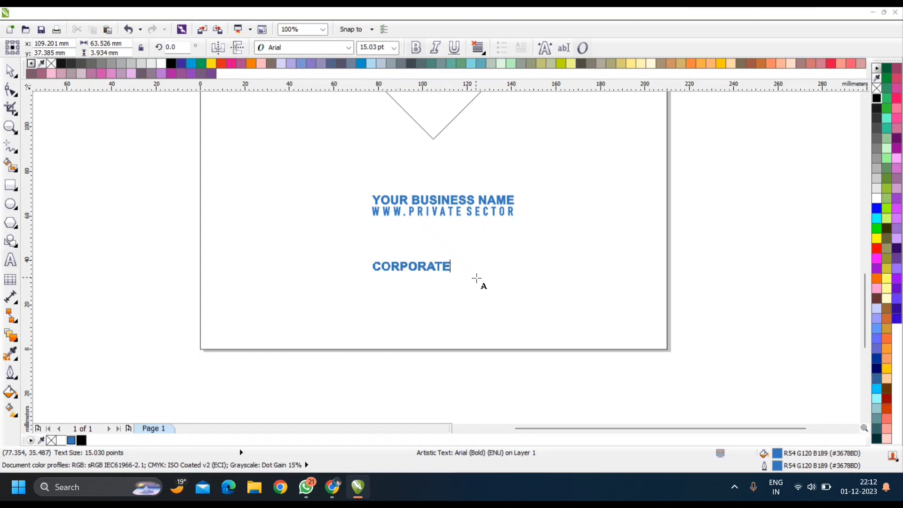
- Add a separate DESIGN text in 24 pt Arial just below CORPORATE
scroll(379, 298, up, 2)
click(379, 298)
text(DES)
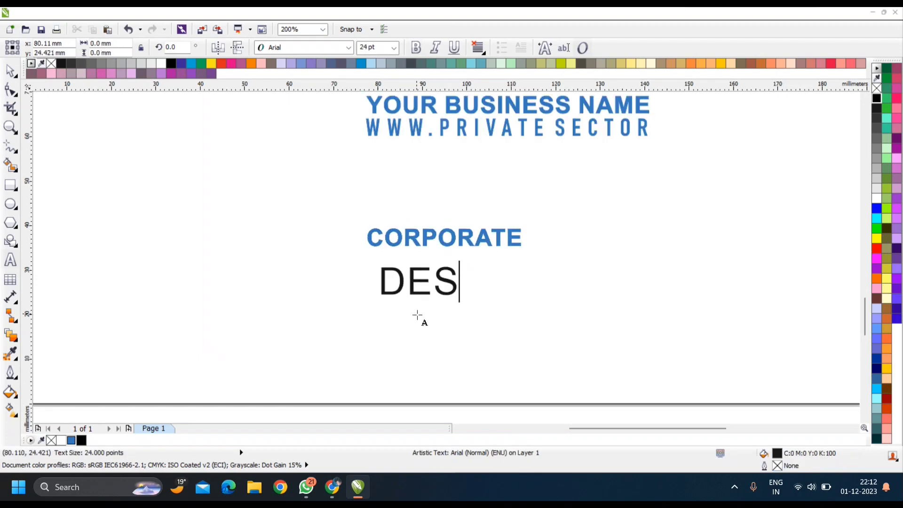
text(IGN)
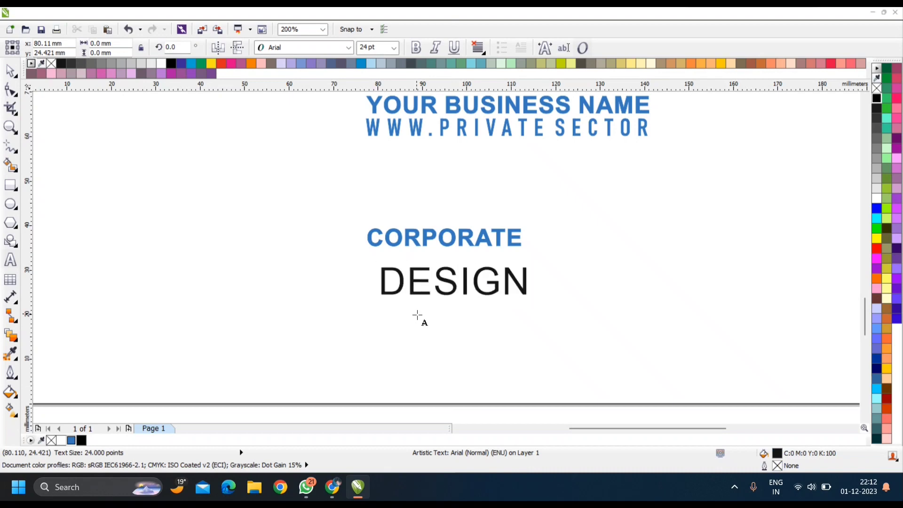
- Fill the DESIGN text with the document's blue (#3678BD) and make it bold
click(14, 75)
click(71, 441)
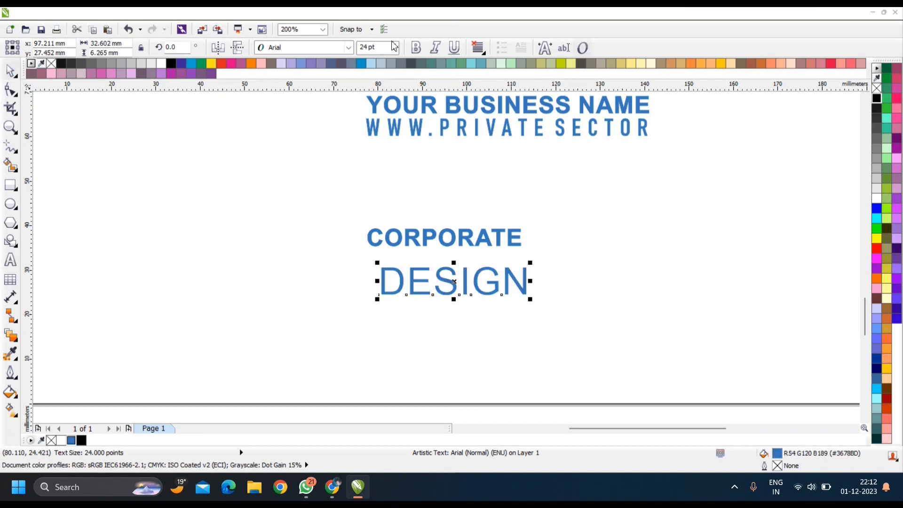
key(ctrl+b)
- Enlarge the CORPORATE text proportionally to about 29 pt
scroll(318, 408, down, 2)
click(387, 323)
drag(423, 329, 498, 339)
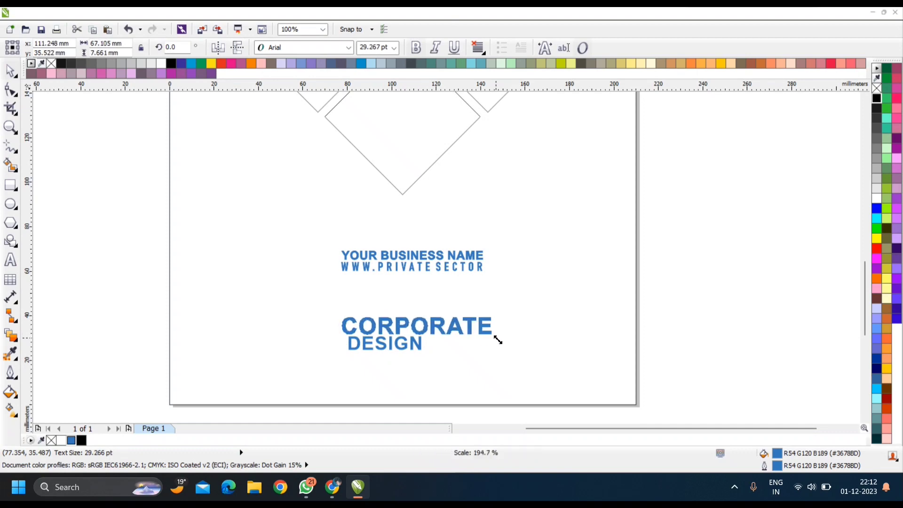
- Enlarge the DESIGN text proportionally to about 48 pt and line up its left edge with CORPORATE
click(395, 347)
scroll(407, 350, up, 2)
drag(448, 359, 627, 371)
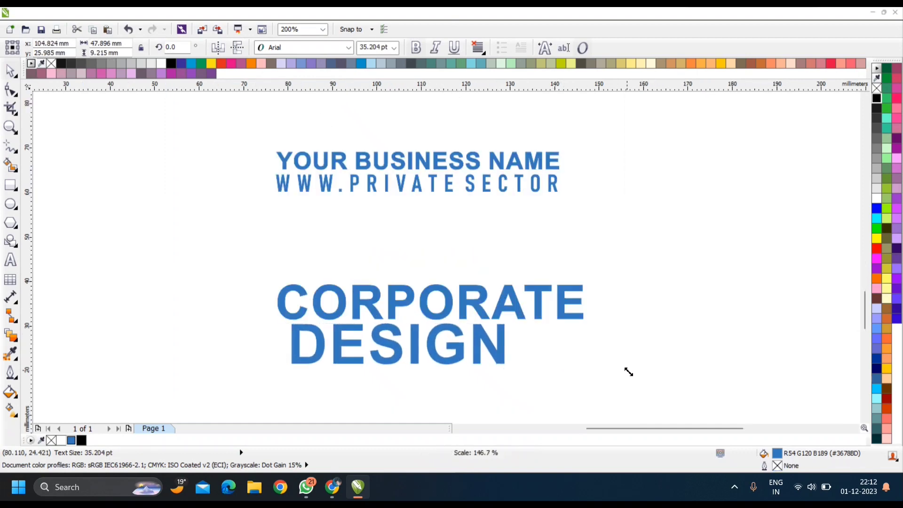
drag(522, 389, 594, 384)
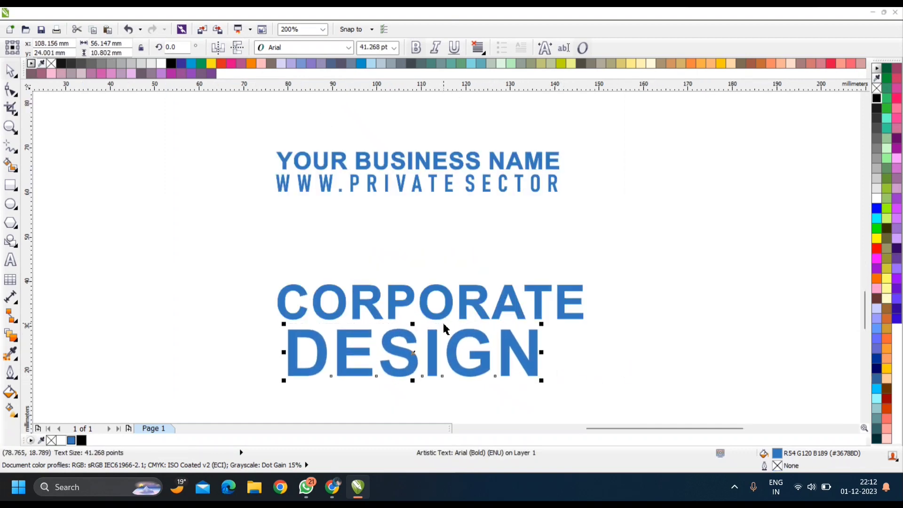
scroll(442, 324, down, 1)
scroll(530, 378, up, 1)
drag(454, 327, 493, 338)
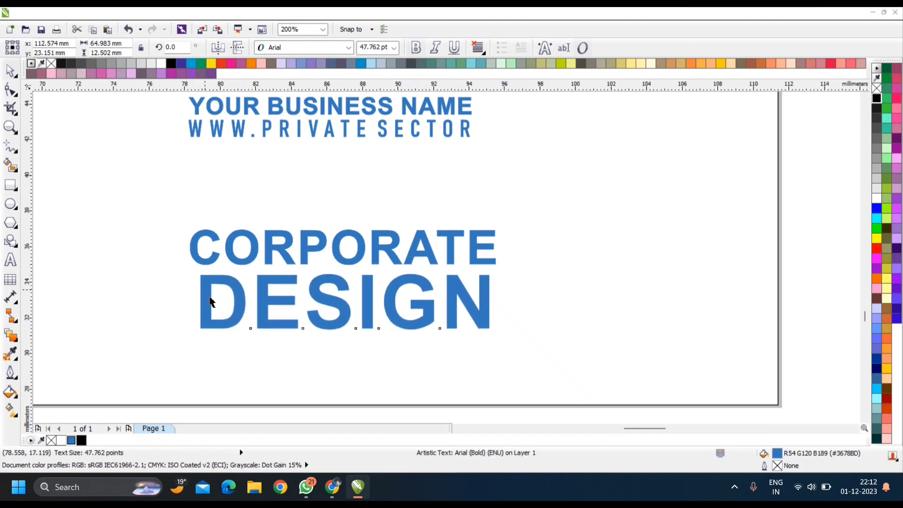
scroll(209, 295, up, 2)
drag(219, 362, 197, 358)
- Group the CORPORATE and DESIGN texts and centre the group horizontally on the page
scroll(250, 277, down, 3)
drag(583, 346, 239, 257)
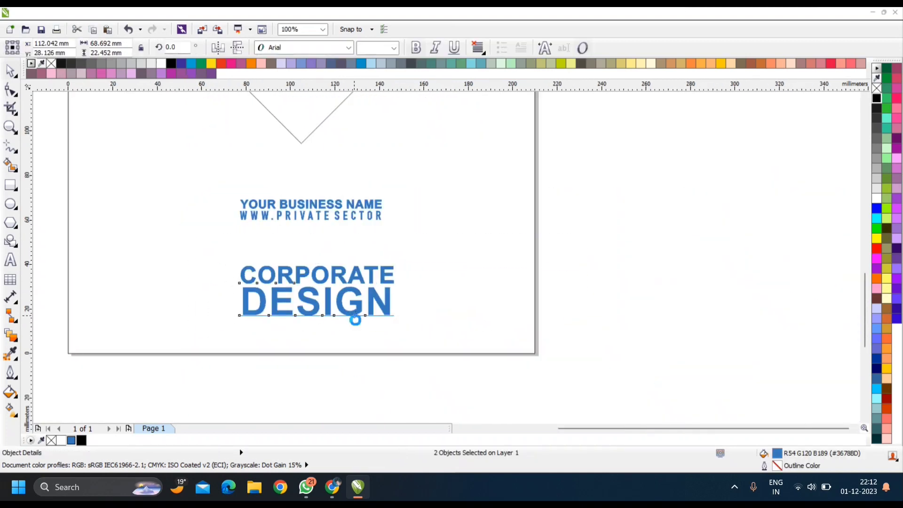
scroll(325, 323, up, 2)
scroll(493, 312, down, 2)
scroll(445, 265, up, 1)
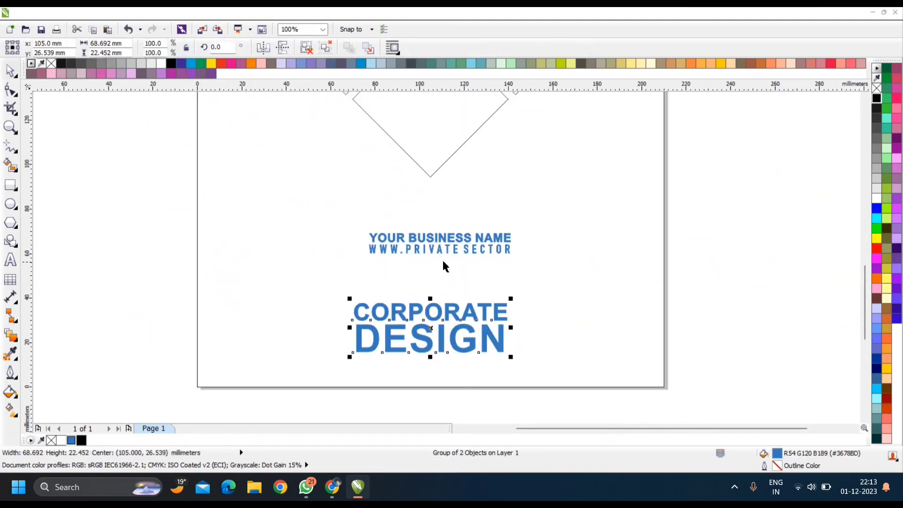
scroll(427, 242, up, 2)
scroll(428, 242, down, 1)
scroll(485, 270, down, 1)
drag(739, 283, 366, 225)
scroll(415, 261, up, 1)
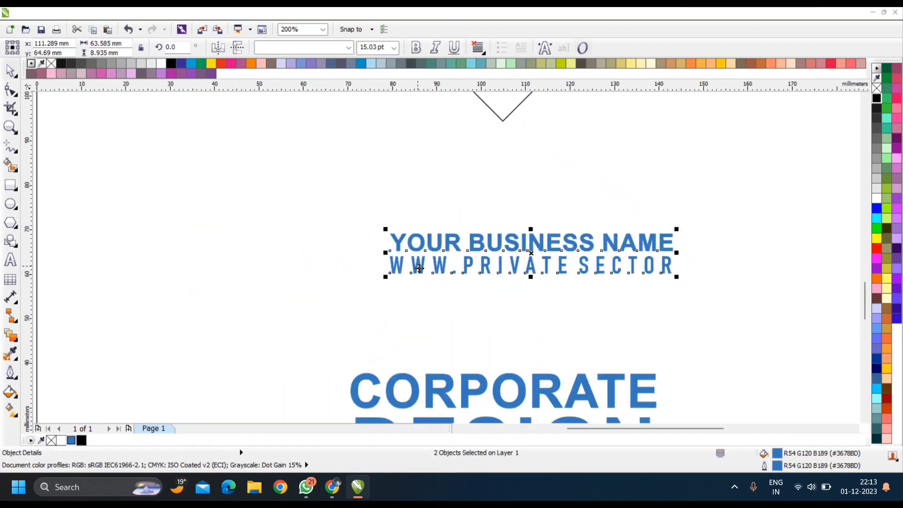
scroll(418, 262, down, 2)
drag(549, 273, 542, 274)
scroll(498, 265, down, 1)
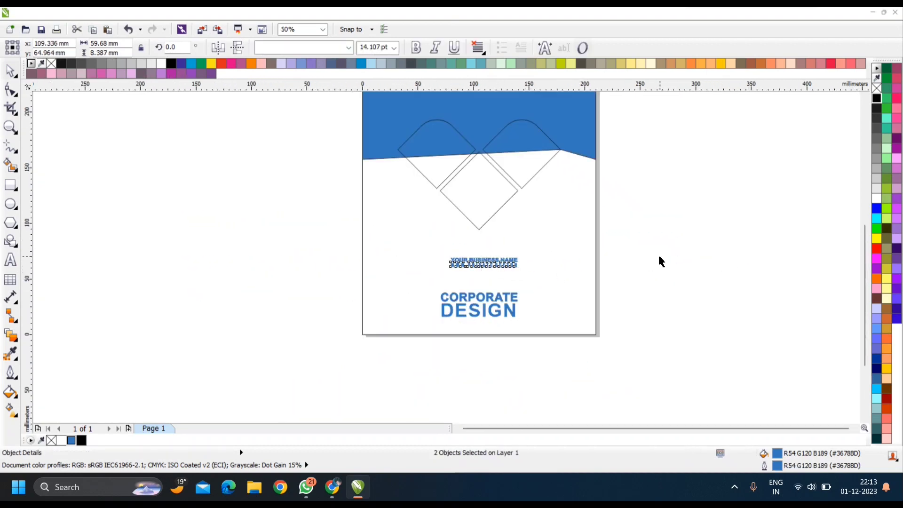
- Ungroup the three diamonds in the middle of the page
click(659, 258)
click(486, 191)
click(310, 52)
click(378, 198)
scroll(403, 210, down, 2)
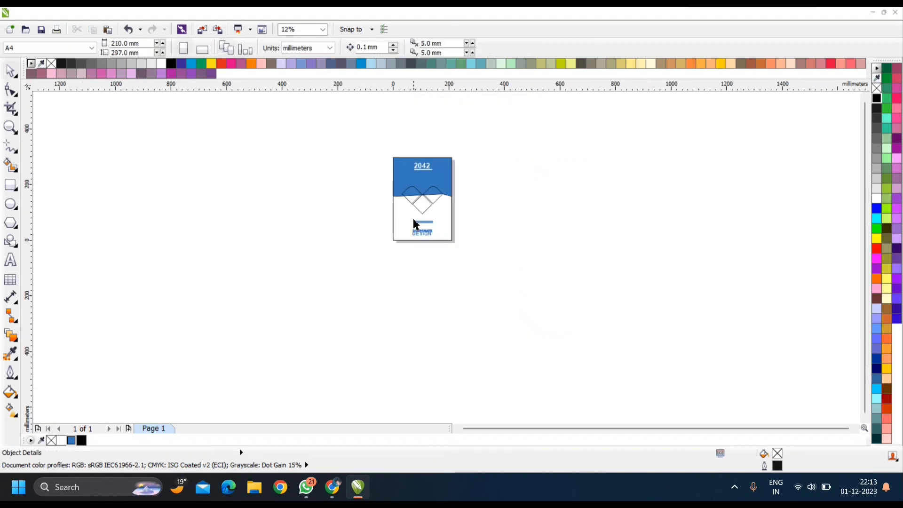
- Draw a circle about 10 mm in diameter just left of the YOUR BUSINESS NAME text
scroll(414, 198, up, 1)
scroll(431, 250, up, 1)
scroll(403, 247, up, 2)
click(11, 205)
scroll(350, 227, up, 1)
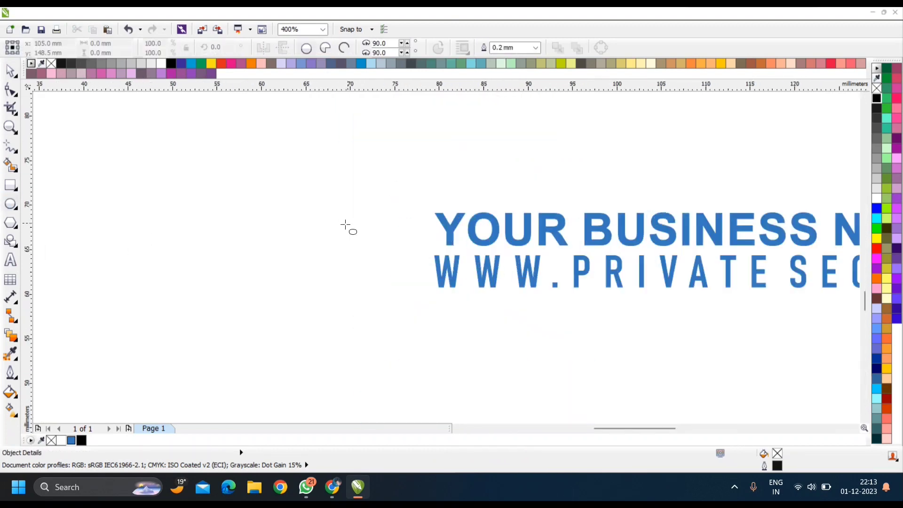
mouse_move(316, 210)
mouse_down()
mouse_move(400, 309)
mouse_move(407, 301)
mouse_up()
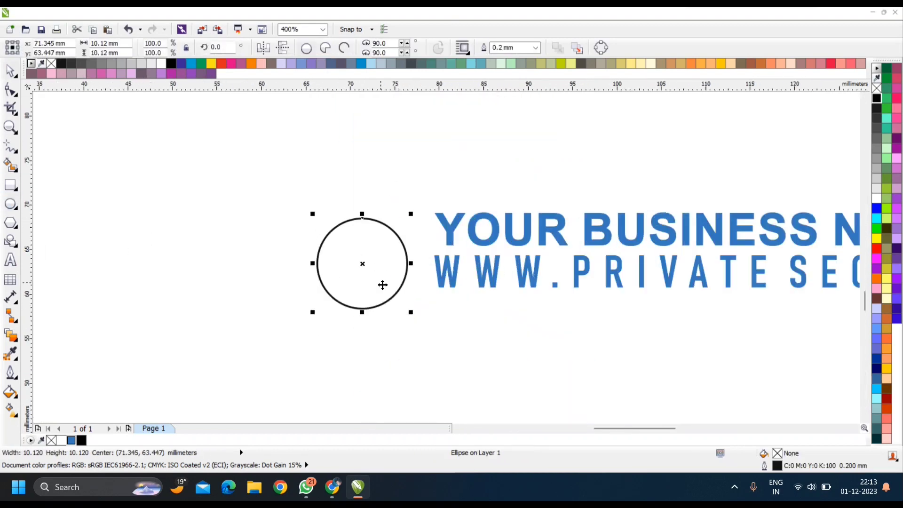
- Add a letter y in 24 pt Arial and centre it inside the circle
click(11, 260)
scroll(361, 265, up, 1)
click(360, 265)
text(y)
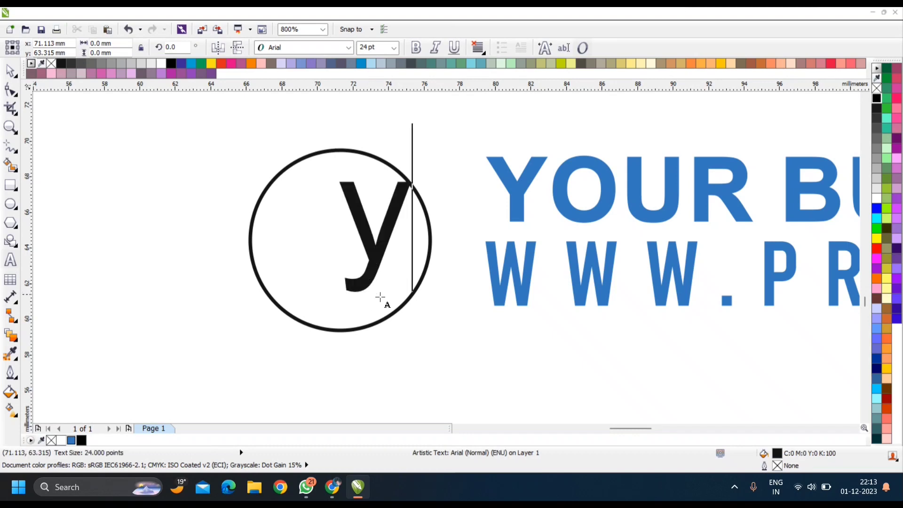
click(11, 70)
shift+click(329, 266)
key(c)
key(e)
- Fill the circle with the document's blue (#3678BD) without an outline and make its letter y white
click(266, 295)
click(71, 440)
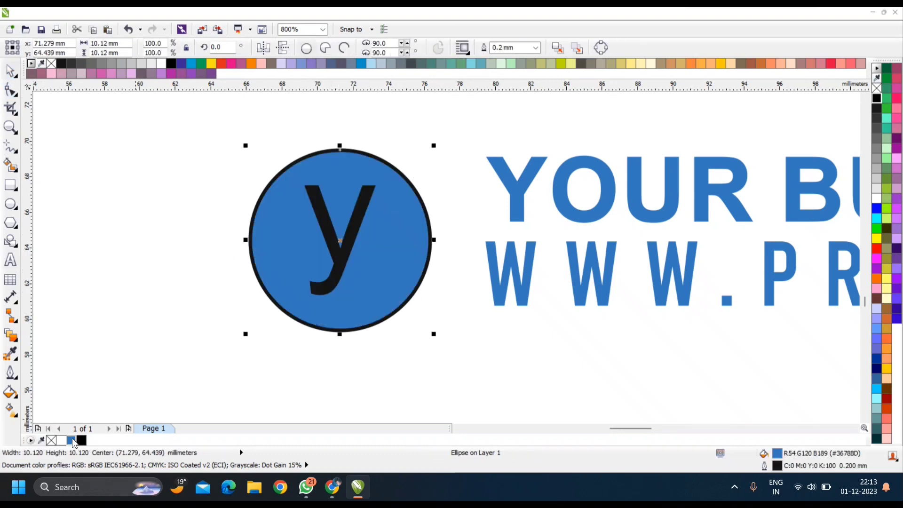
right_click(52, 441)
key(Tab)
click(61, 441)
click(226, 330)
scroll(343, 256, down, 5)
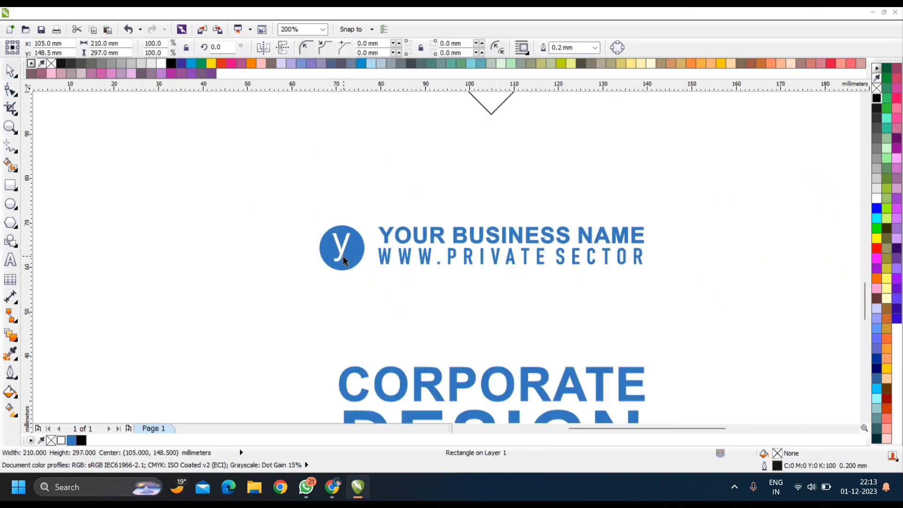
key(Escape)
- Draw a rectangle about 40.7 × 15.3 mm at the page's left edge and round its right corners by 10 mm
scroll(314, 226, up, 2)
click(9, 188)
drag(298, 231, 390, 266)
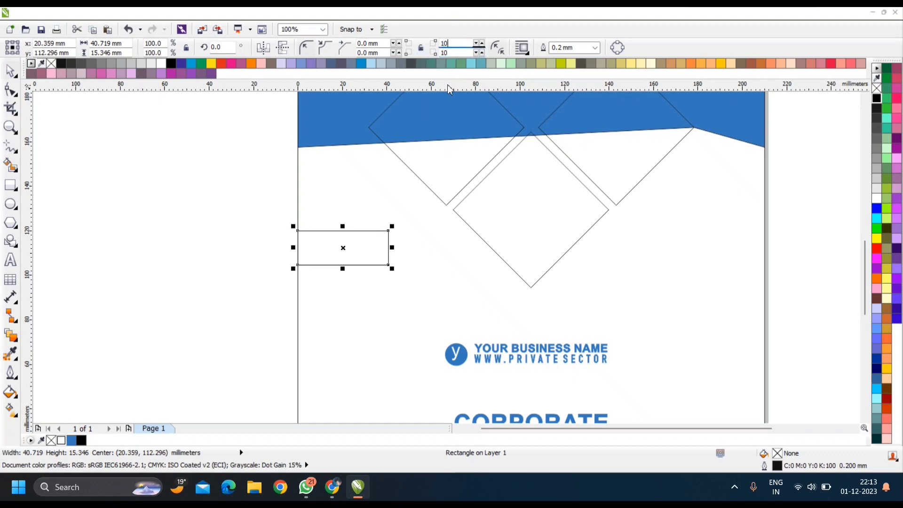
scroll(337, 252, up, 1)
key(Escape)
- Add the text BOOK NOW in bold 24 pt Arial over the rounded rectangle
key(F8)
click(293, 249)
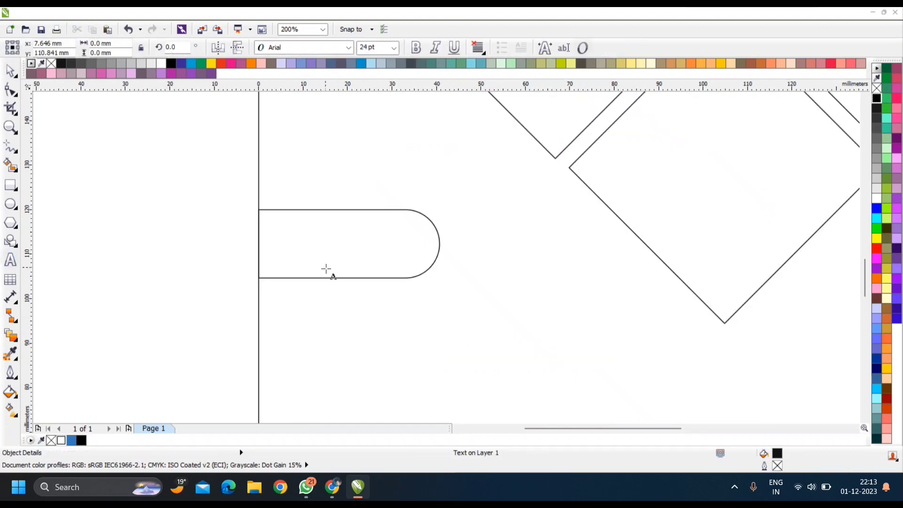
text(bOOK NOW)
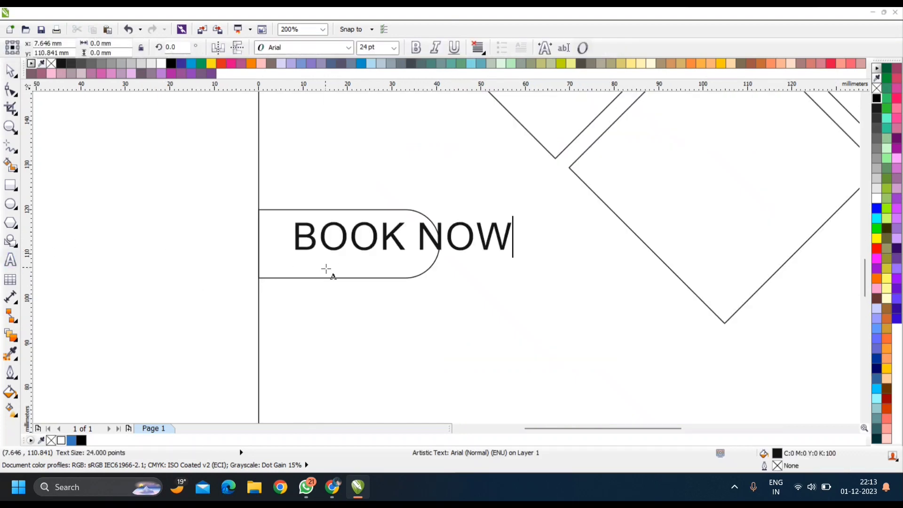
key(ctrl+space)
click(414, 49)
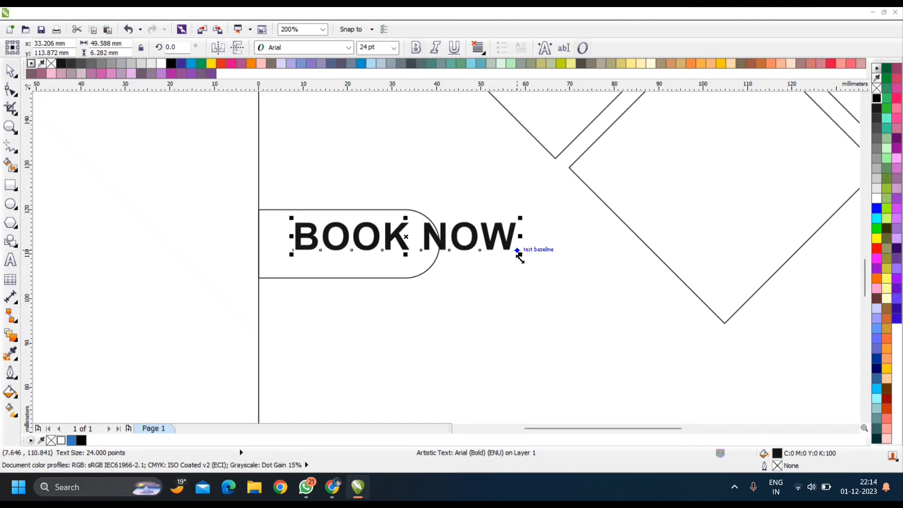
- Shrink the BOOK NOW text proportionally to about 20 pt and centre it on the rounded rectangle
drag(517, 255, 484, 250)
shift+click(365, 278)
key(c)
key(e)
click(336, 249)
scroll(436, 257, up, 2)
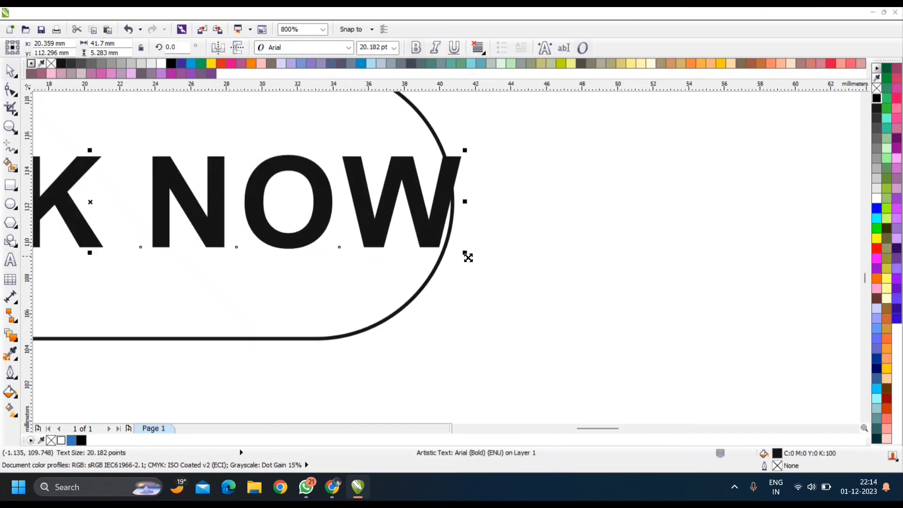
- Reduce BOOK NOW further to about 16 pt so it fits inside the rounded rectangle, and recentre it there
shift+click(468, 257)
scroll(433, 230, down, 2)
key(Escape)
click(270, 217)
scroll(269, 217, up, 1)
drag(239, 202, 317, 211)
shift+click(418, 276)
key(c)
key(e)
key(Escape)
- Fill the BOOK NOW rounded rectangle with the document's blue (#3678BD) and remove its outline
click(305, 293)
click(72, 441)
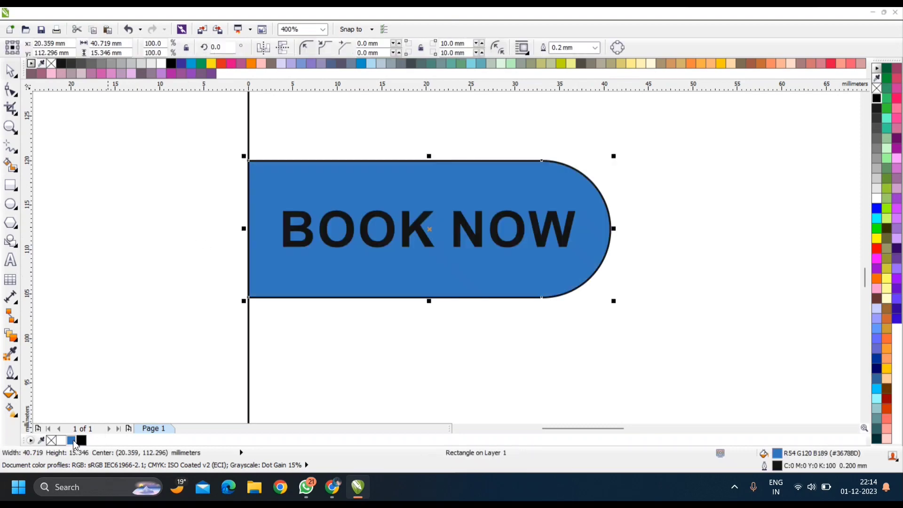
right_click(53, 441)
click(207, 294)
scroll(206, 290, down, 2)
scroll(238, 282, up, 1)
- Fill the BOOK NOW text with white
click(239, 266)
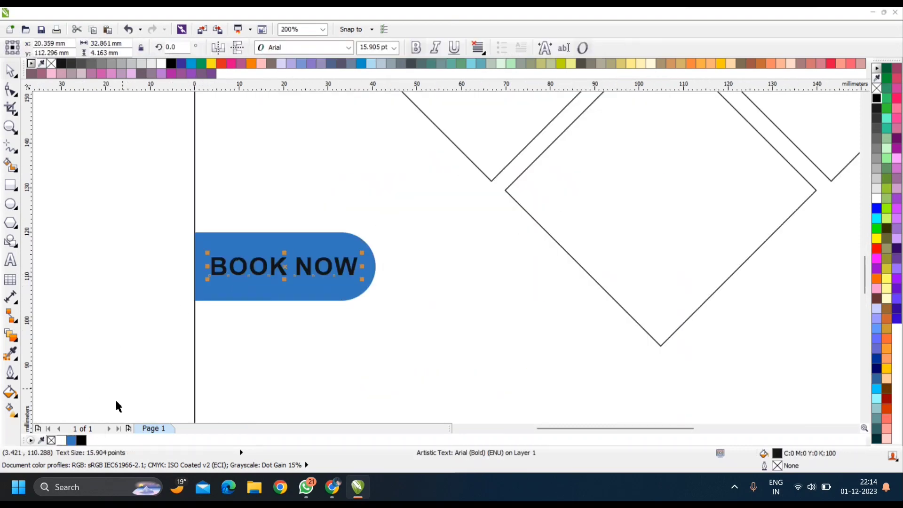
click(100, 351)
scroll(265, 288, down, 2)
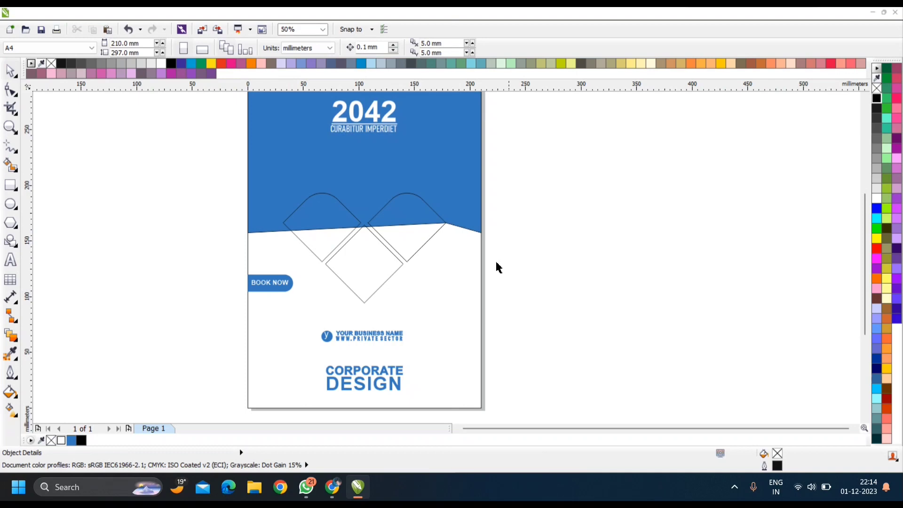
- Copy the apartment-building photo from the Chrome browser and paste it into CorelDRAW to the right of the page
click(332, 487)
right_click(593, 312)
click(641, 220)
key(alt+Tab)
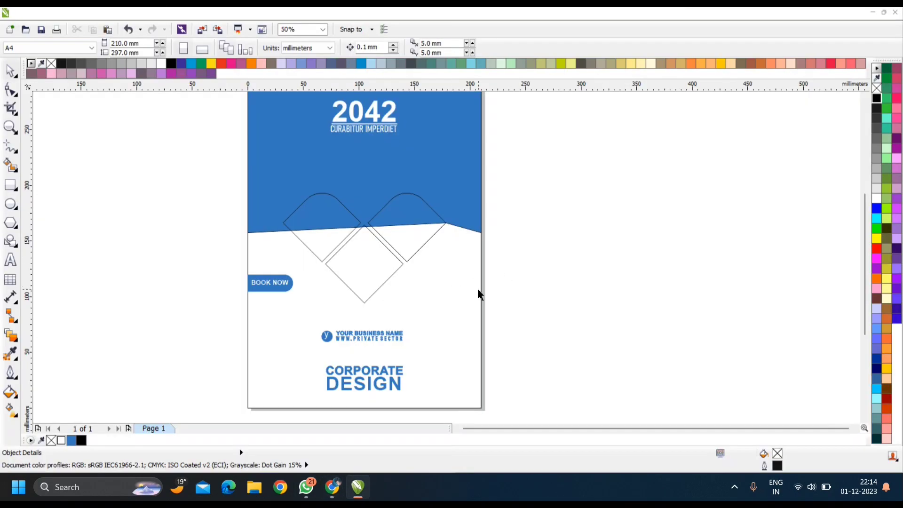
key(ctrl+v)
drag(426, 277, 739, 278)
click(507, 242)
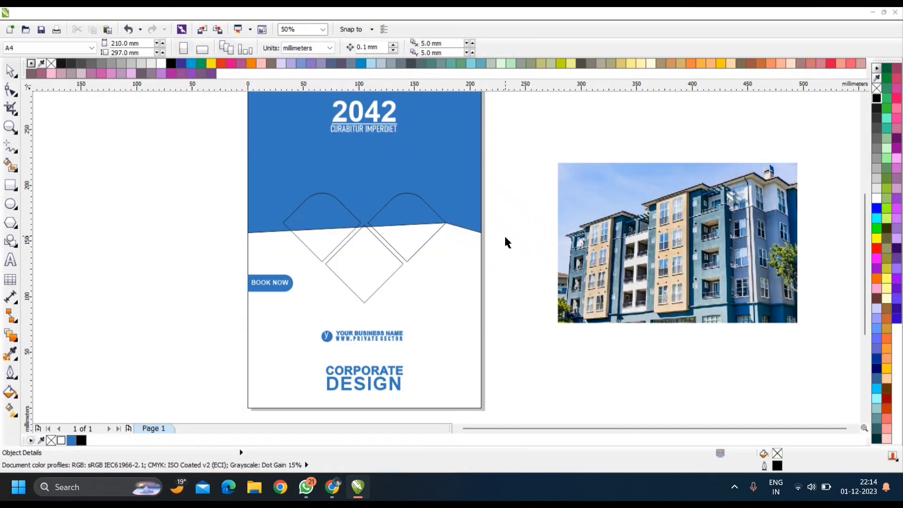
scroll(345, 239, down, 2)
scroll(331, 238, up, 1)
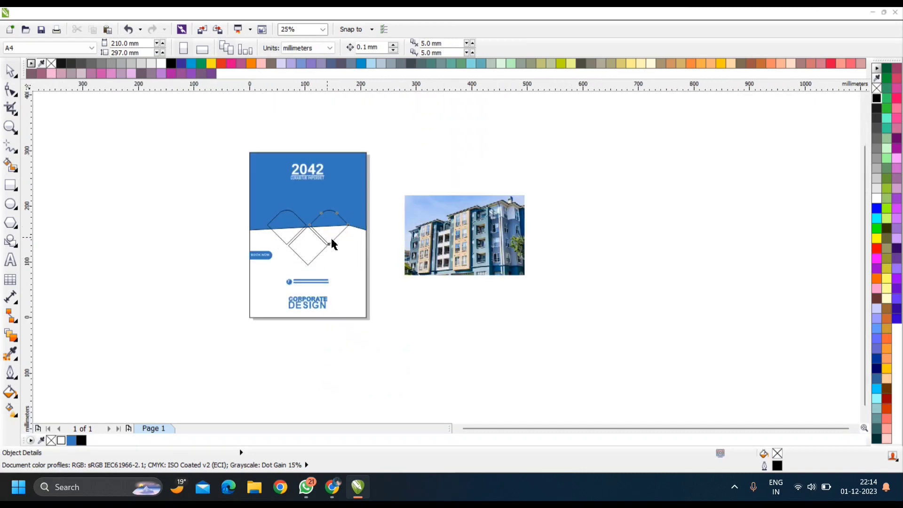
drag(331, 238, 473, 238)
key(ctrl+z)
- Place a copy of the three diamonds over the building photo
scroll(328, 231, up, 1)
scroll(287, 231, down, 1)
drag(287, 232, 449, 232)
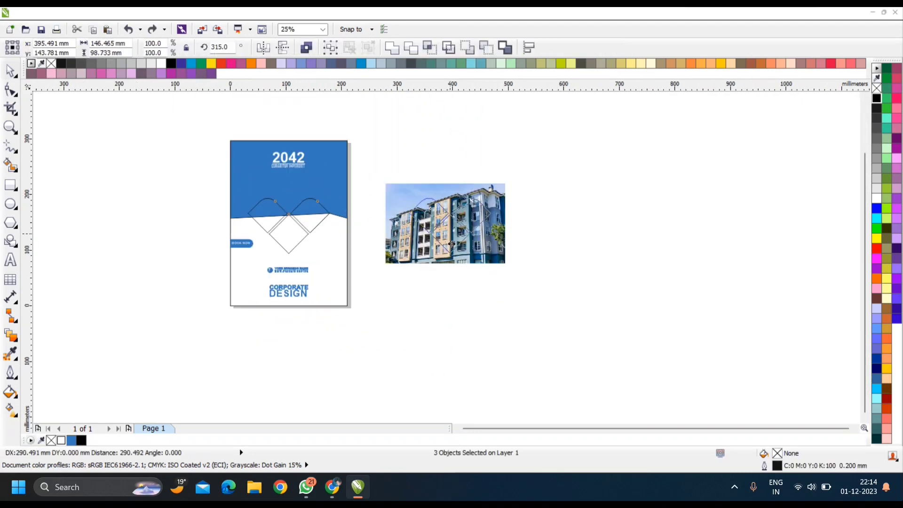
right_click(449, 232)
scroll(490, 216, up, 1)
scroll(414, 244, up, 1)
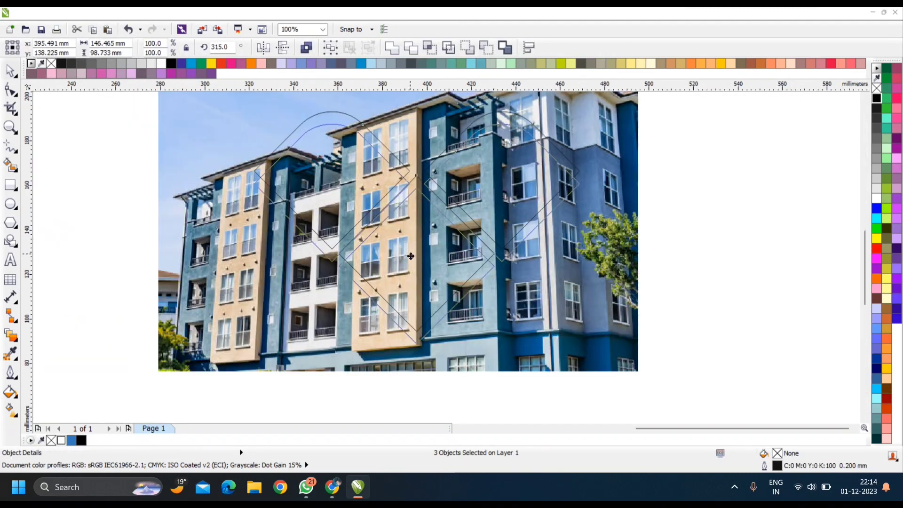
- Shift the copied diamonds slightly downward over the building photo
drag(407, 242, 417, 350)
scroll(407, 241, down, 1)
key(Escape)
scroll(419, 234, up, 1)
scroll(417, 217, down, 1)
click(380, 207)
shift+click(444, 207)
shift+click(415, 231)
scroll(415, 229, down, 1)
right_click(412, 315)
scroll(412, 308, down, 1)
scroll(413, 322, up, 1)
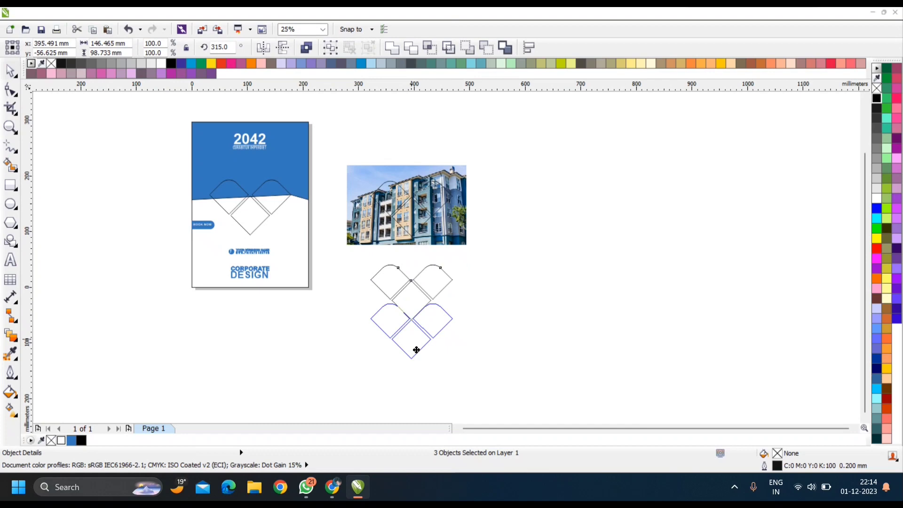
click(514, 315)
scroll(437, 236, up, 1)
scroll(451, 221, down, 1)
drag(453, 227, 454, 287)
key(ctrl+z)
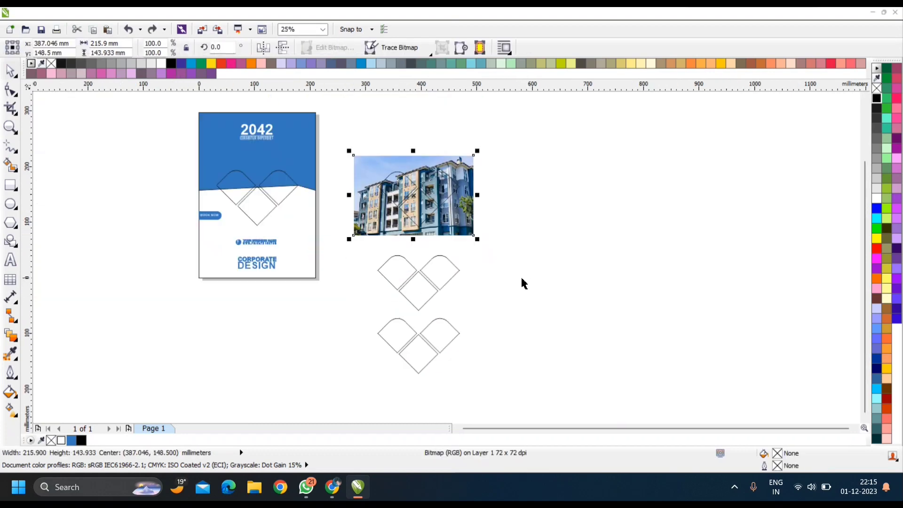
- Duplicate the building photo together with its three diamonds twice, stacked straight below the original
drag(360, 162, 489, 247)
drag(450, 207, 450, 299)
right_click(450, 299)
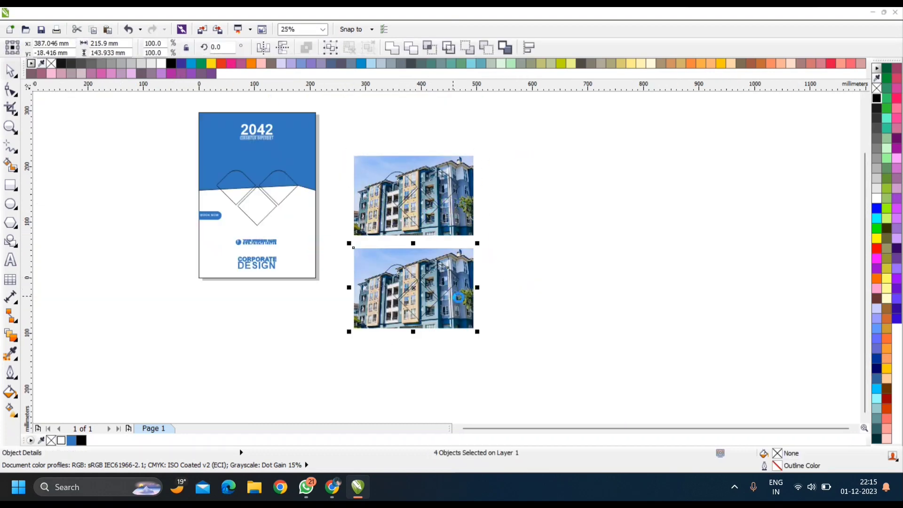
key(ctrl+f)
click(512, 332)
key(ctrl+r)
- PowerClip the uppermost building photo into the right rounded diamond of its set
click(563, 304)
scroll(426, 198, up, 2)
right_click(543, 255)
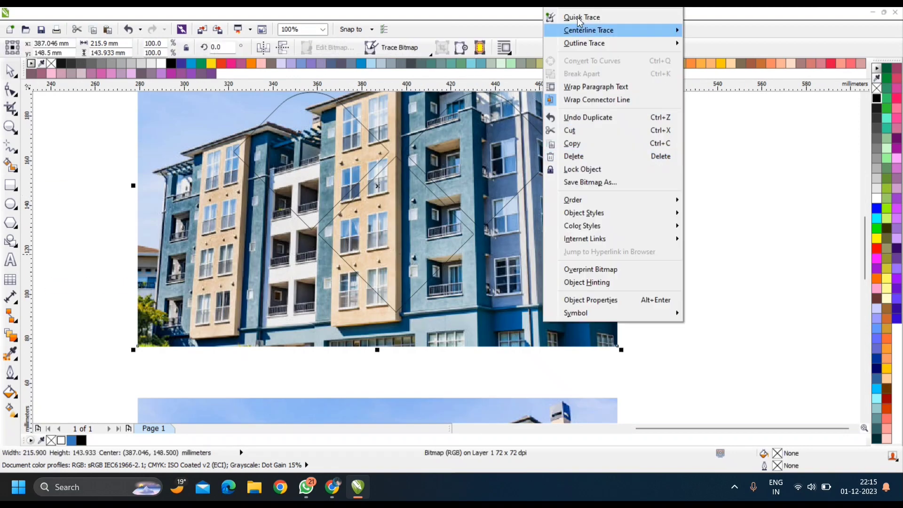
click(567, 11)
click(465, 147)
- PowerClip the second building photo into the middle diamond of its set
scroll(466, 146, down, 2)
right_click(486, 254)
click(546, 10)
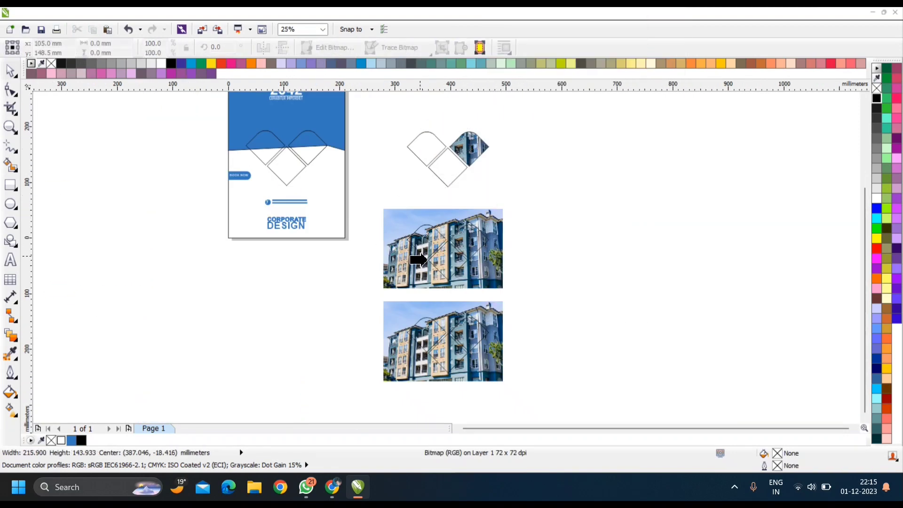
click(444, 264)
- PowerClip the third building photo into the left rounded diamond of its set
scroll(473, 224, down, 1)
scroll(461, 329, up, 1)
right_click(489, 247)
click(541, 11)
click(438, 226)
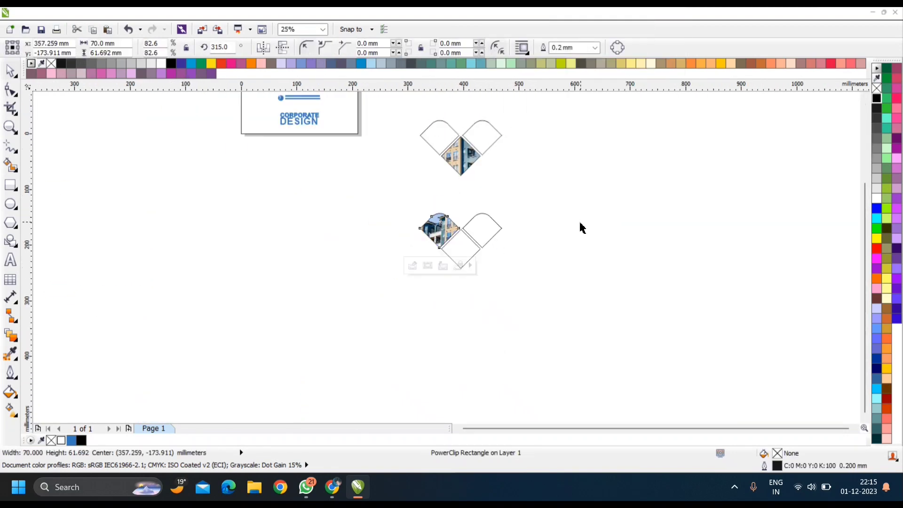
- Align the photo-filled left and middle diamonds with their empty counterparts in the uppermost set
scroll(426, 386, down, 1)
scroll(446, 259, up, 1)
key(e)
click(485, 240)
click(442, 285)
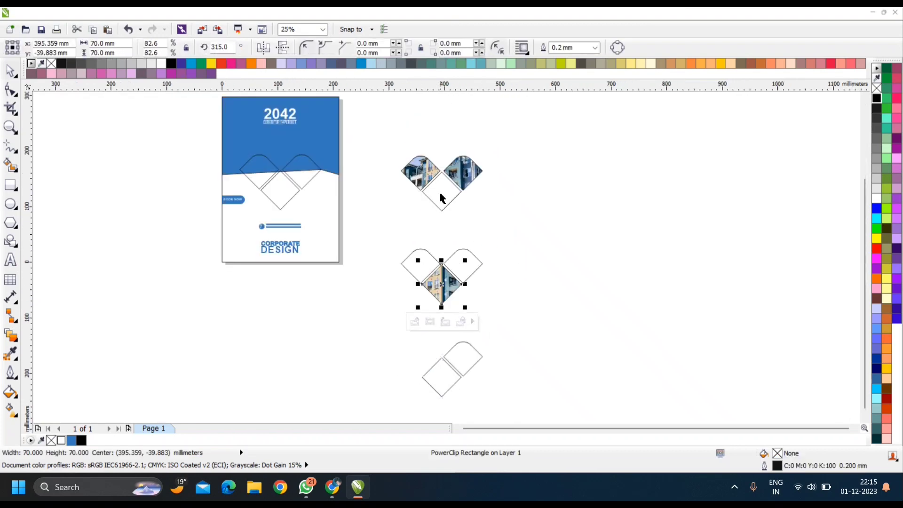
shift+click(440, 192)
key(e)
click(486, 218)
- Give the three photo-filled diamonds in the uppermost set a white outline 3.0 mm wide
scroll(336, 180, up, 1)
click(503, 169)
shift+click(547, 203)
shift+click(588, 171)
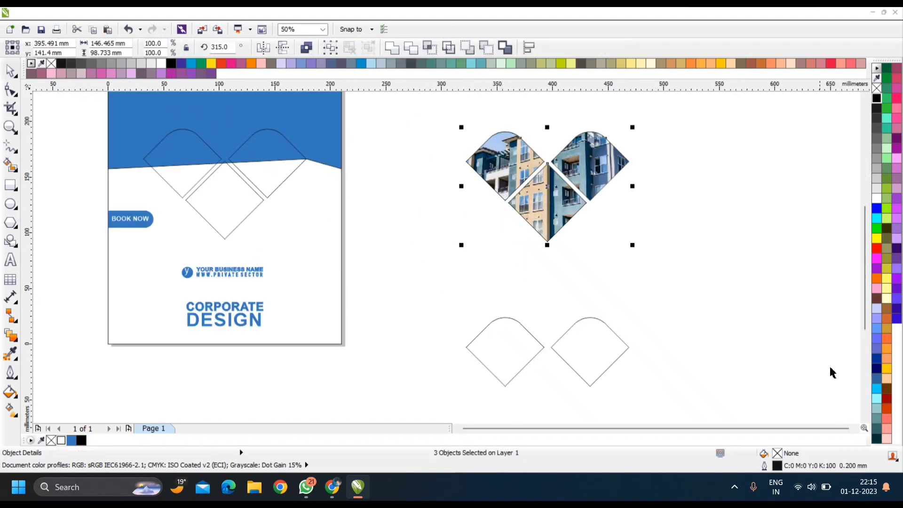
double_click(777, 466)
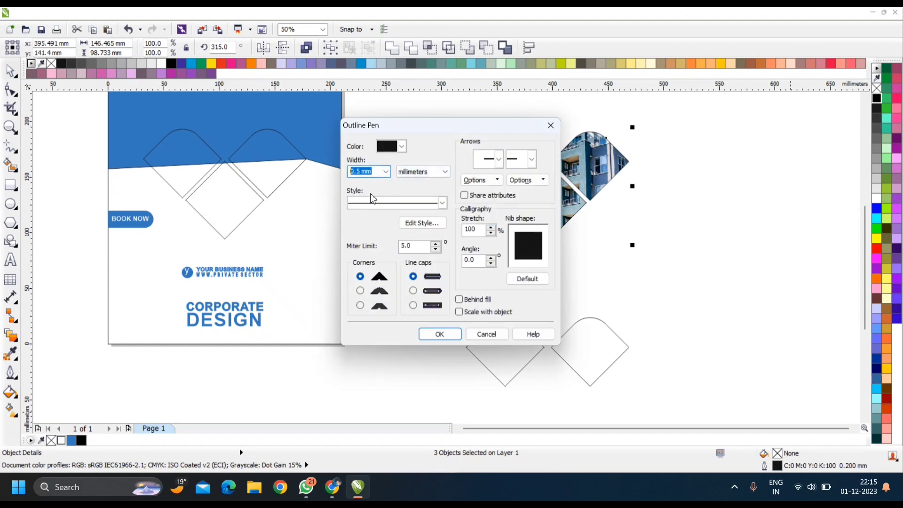
click(419, 169)
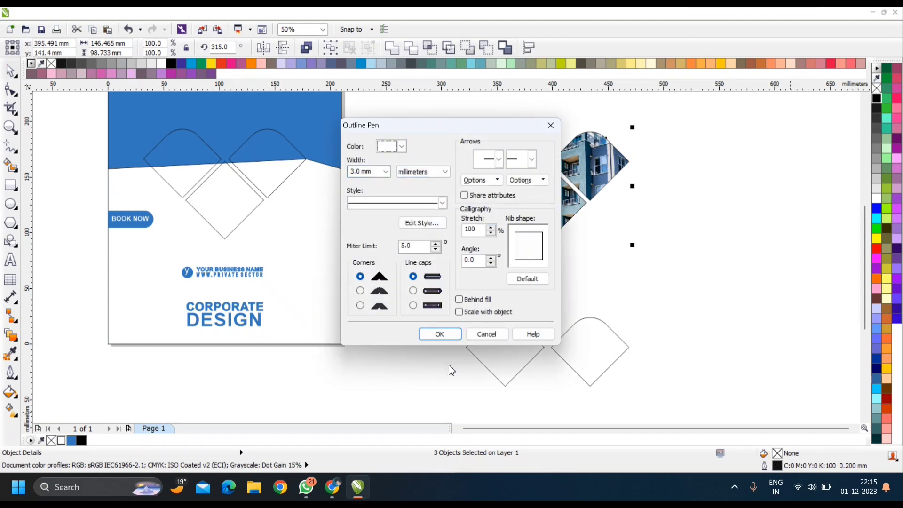
click(440, 334)
click(634, 272)
- Align the photo-filled left, right and middle diamonds horizontally and vertically with their matching empty outlines on the cover page
click(503, 167)
shift+click(215, 160)
key(c)
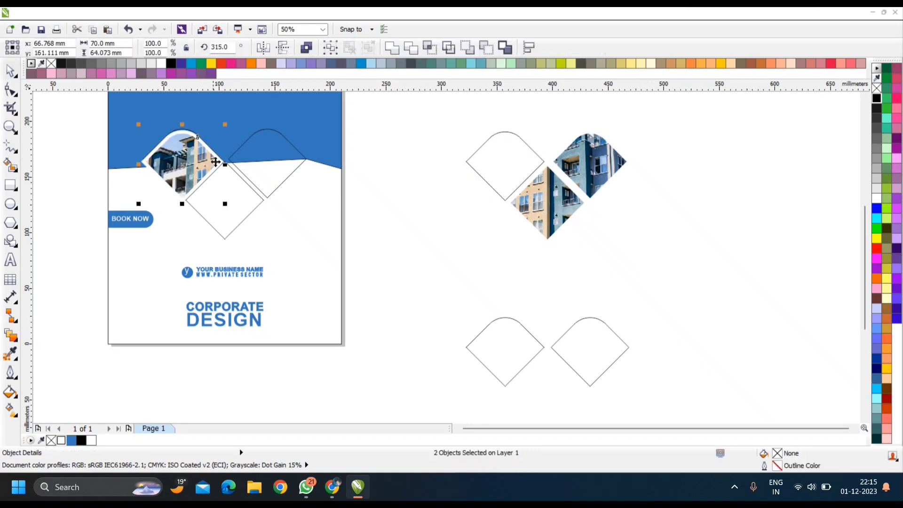
key(e)
click(567, 158)
shift+click(301, 164)
key(c)
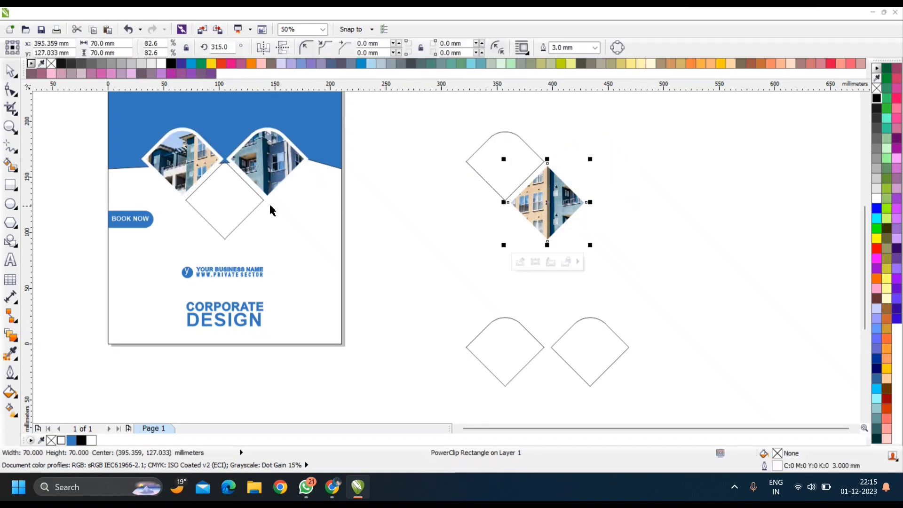
key(e)
- Delete all the leftover empty diamond outlines lying outside the cover page
drag(448, 123, 676, 392)
key(Delete)
scroll(505, 269, down, 1)
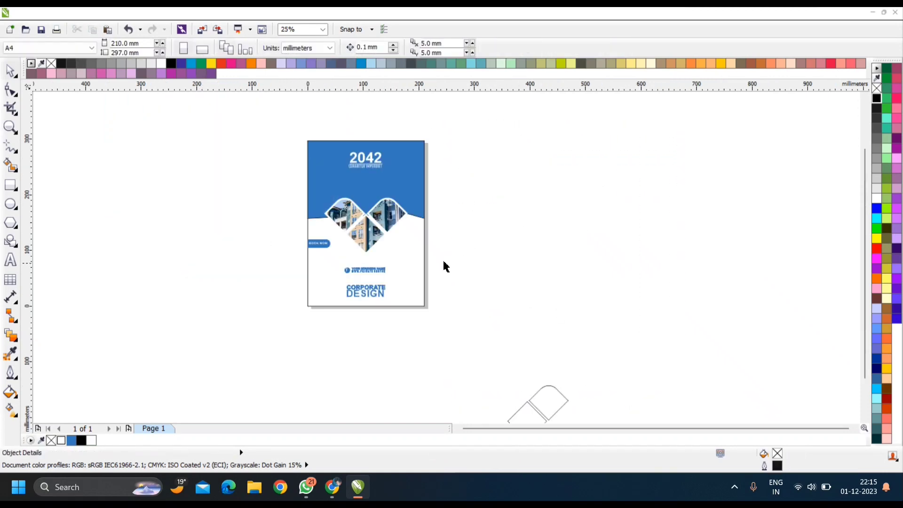
scroll(358, 245, up, 1)
scroll(515, 271, down, 1)
scroll(597, 294, down, 3)
drag(564, 301, 642, 355)
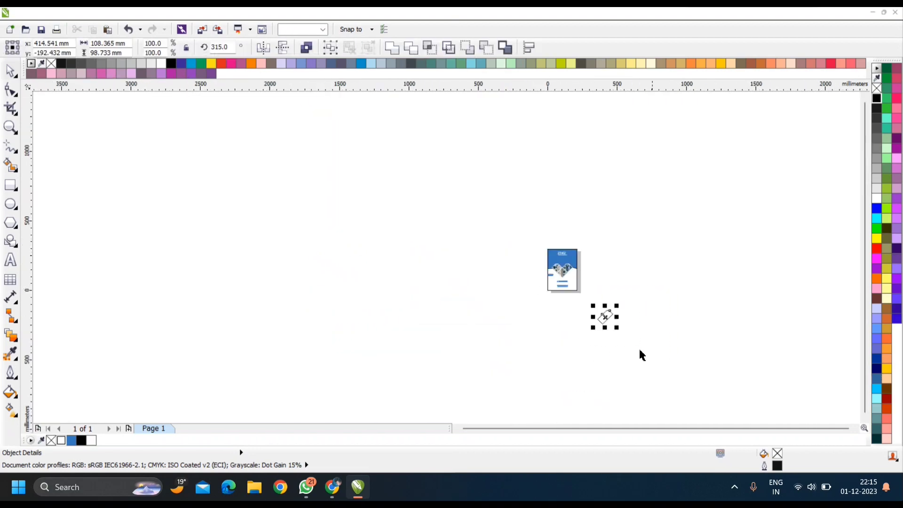
key(Delete)
key(shift+F4)
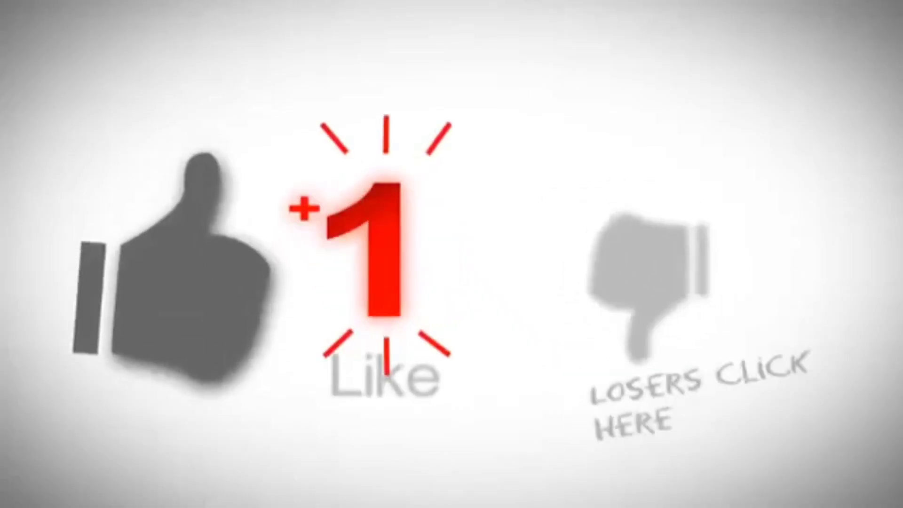